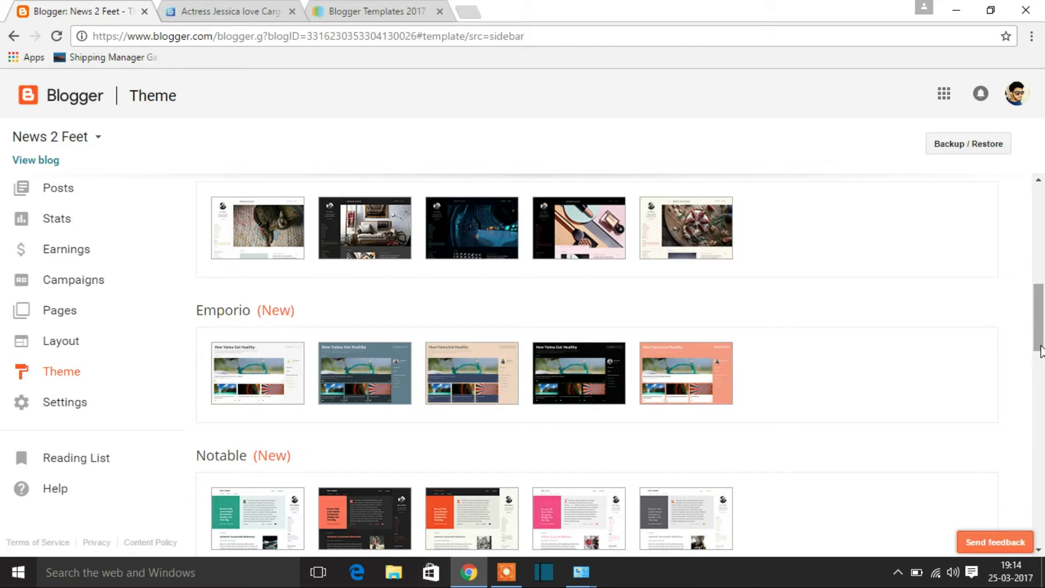
scroll(1041, 351, up, 4)
scroll(1041, 351, down, 2)
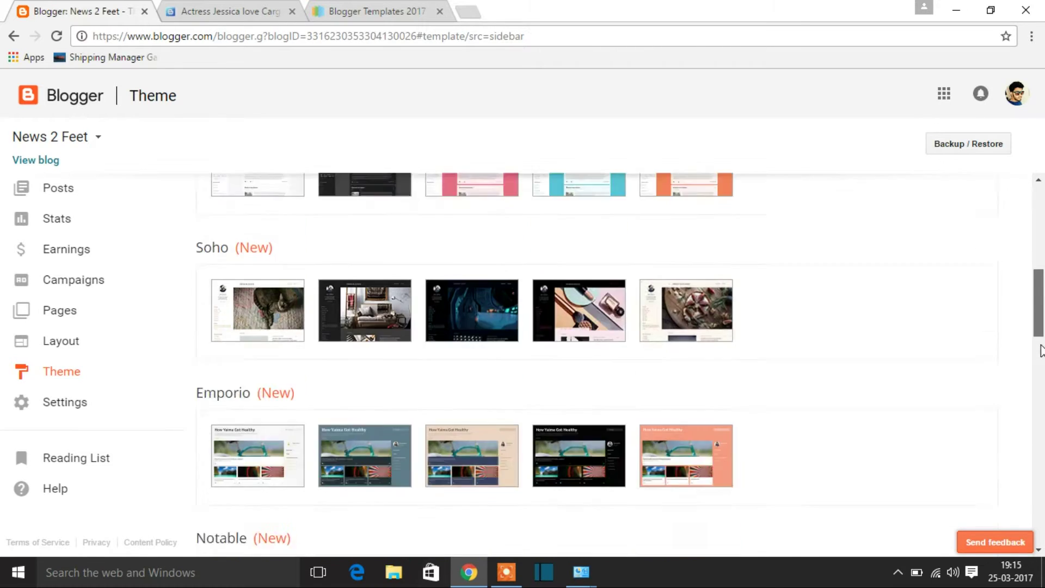
scroll(1041, 351, down, 5)
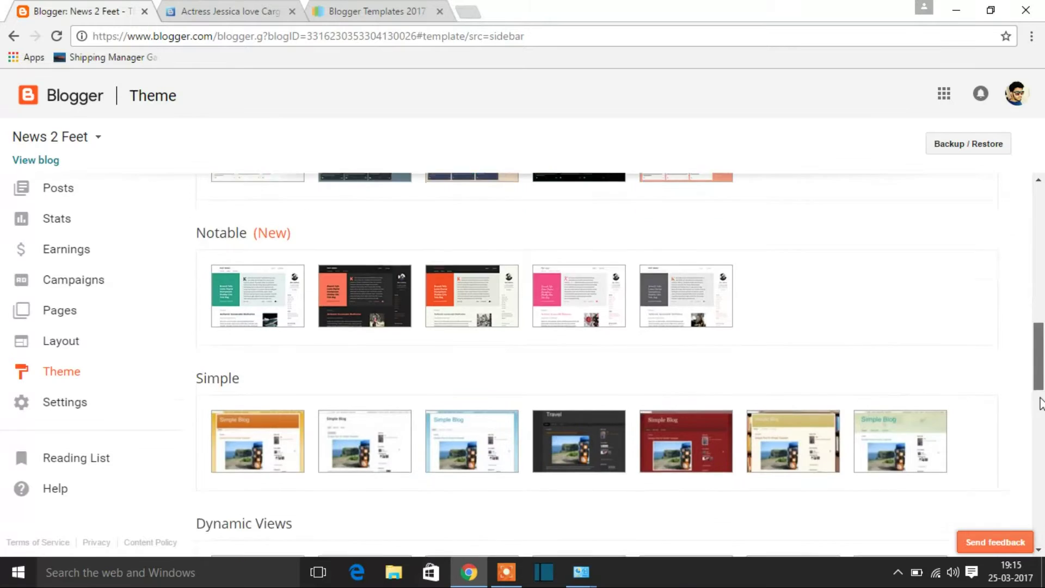
scroll(1041, 403, down, 2)
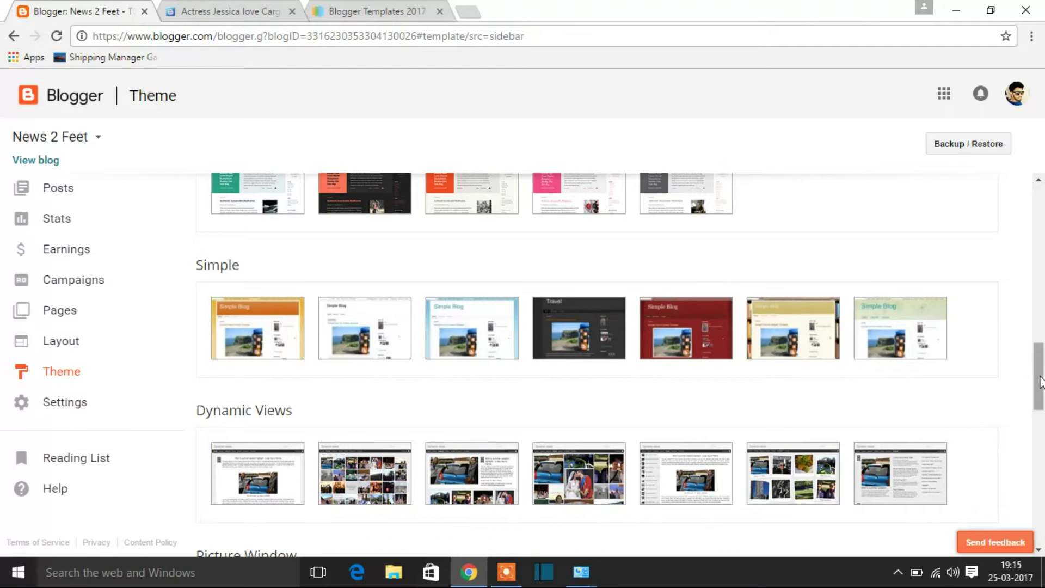
mouse_move(1041, 381)
mouse_down()
mouse_move(1038, 533)
mouse_move(1038, 387)
mouse_up()
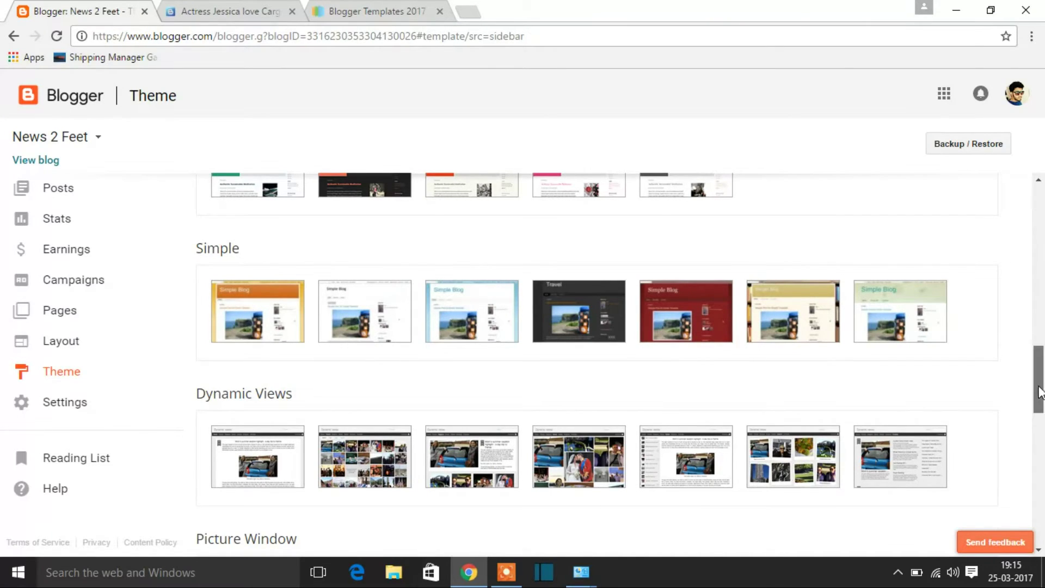
drag(1038, 387, 1041, 296)
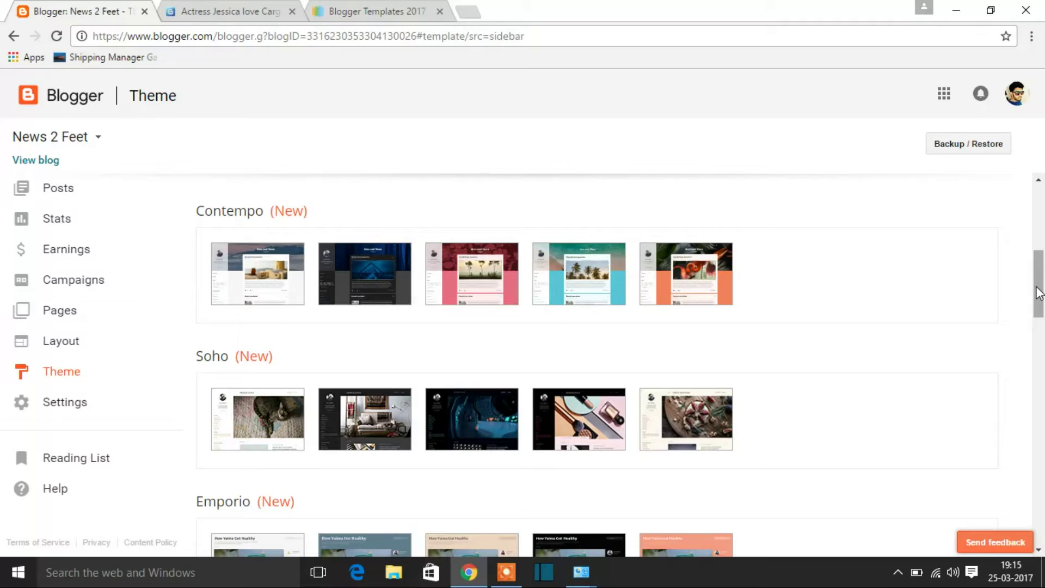
mouse_move(1039, 293)
mouse_down()
mouse_move(1039, 261)
mouse_move(1040, 283)
mouse_up()
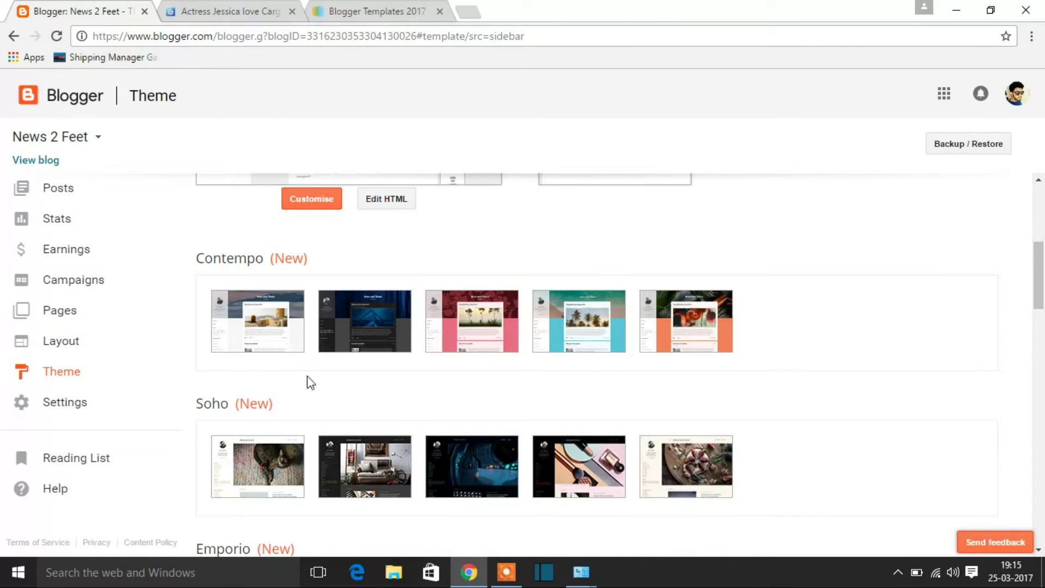
mouse_move(260, 317)
mouse_move(711, 331)
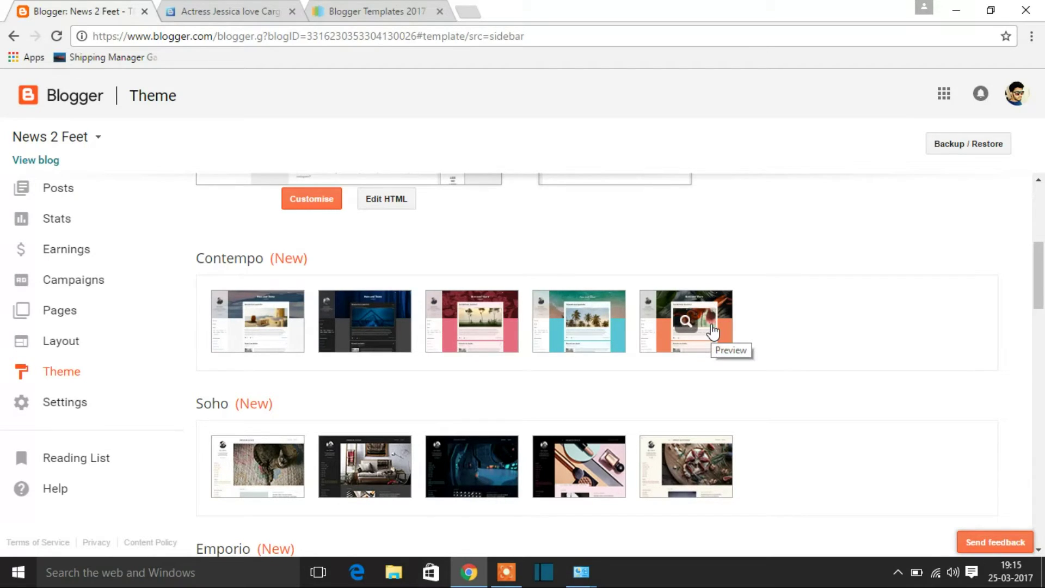
Preview News 2 Feet in the first Contempo theme and scroll through its layout.
click(279, 322)
click(279, 322)
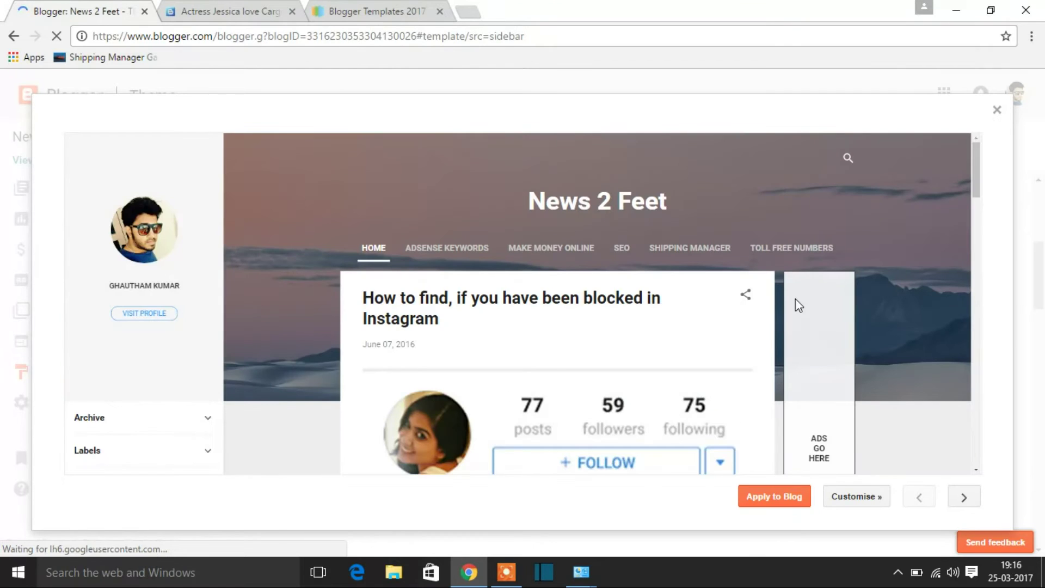
mouse_move(977, 167)
mouse_down()
mouse_move(981, 449)
mouse_move(963, 179)
mouse_up()
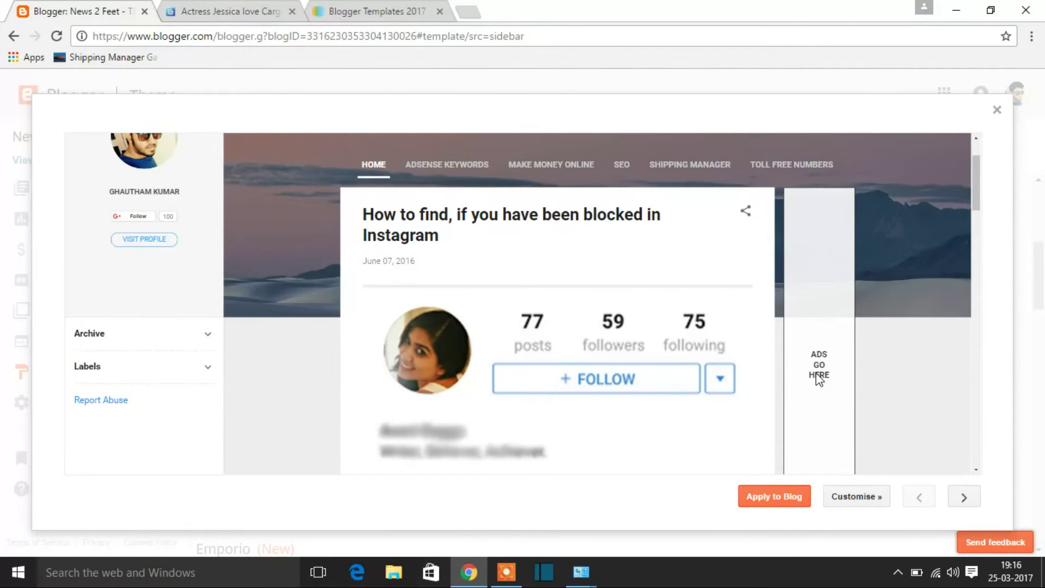
mouse_move(978, 206)
mouse_down()
mouse_move(979, 338)
mouse_move(977, 169)
mouse_move(971, 200)
mouse_up()
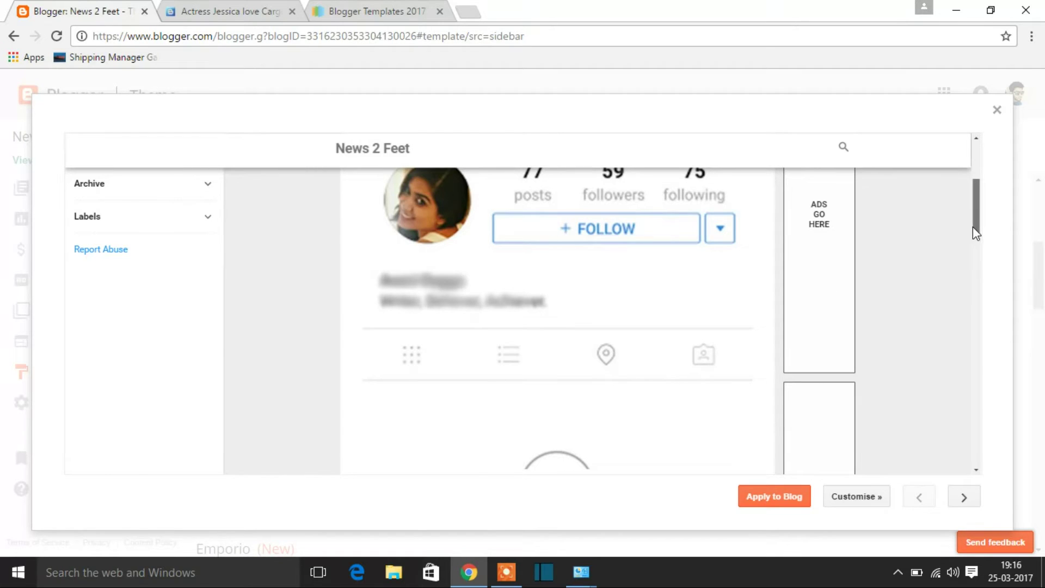
drag(972, 226, 989, 177)
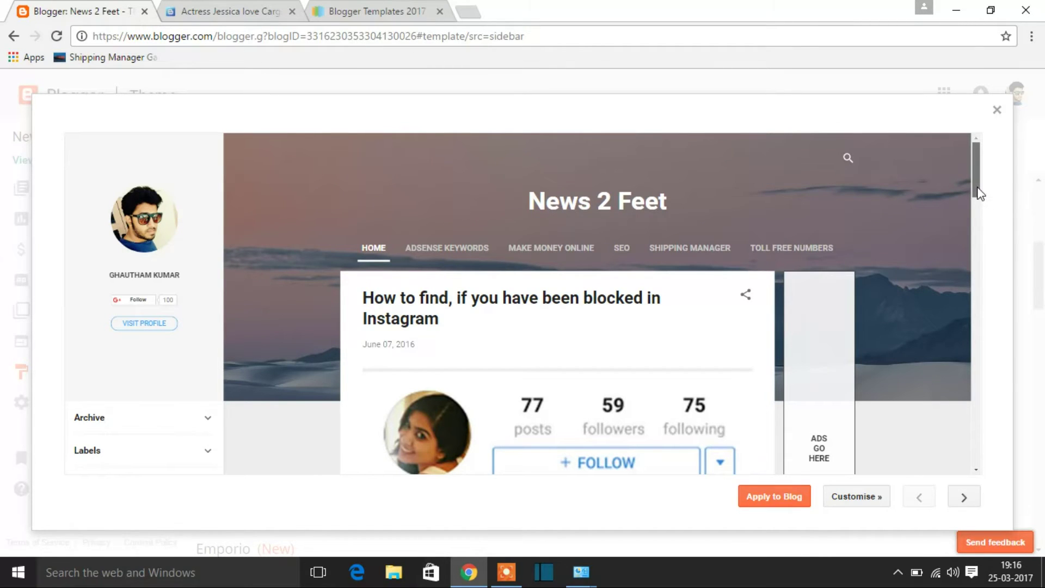
mouse_move(977, 192)
mouse_down()
mouse_move(979, 234)
mouse_move(976, 180)
mouse_up()
drag(976, 187, 992, 148)
Close the Contempo preview and preview the blog in the first Soho theme.
click(996, 110)
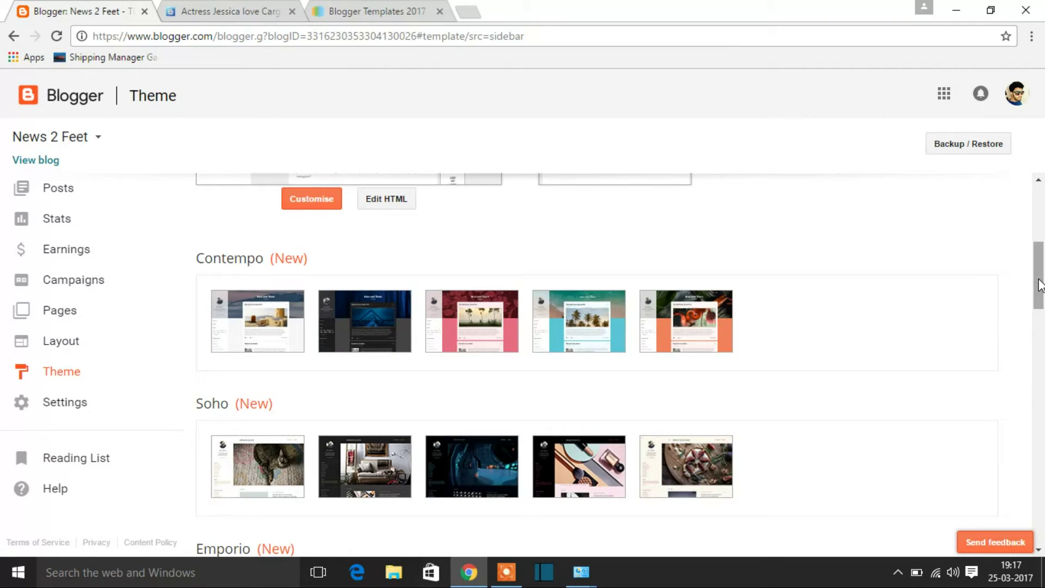
drag(1039, 286, 1040, 330)
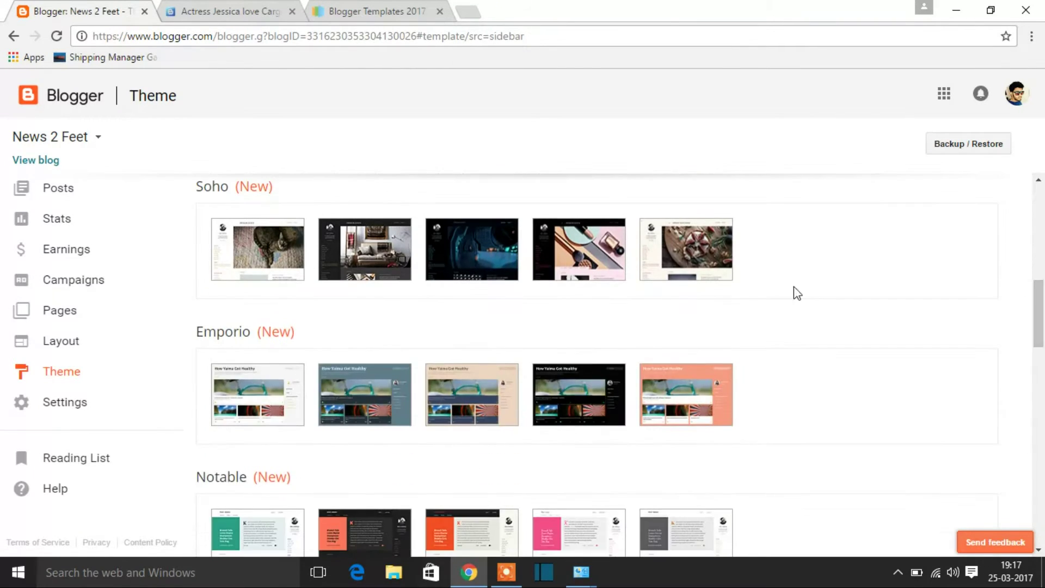
click(292, 253)
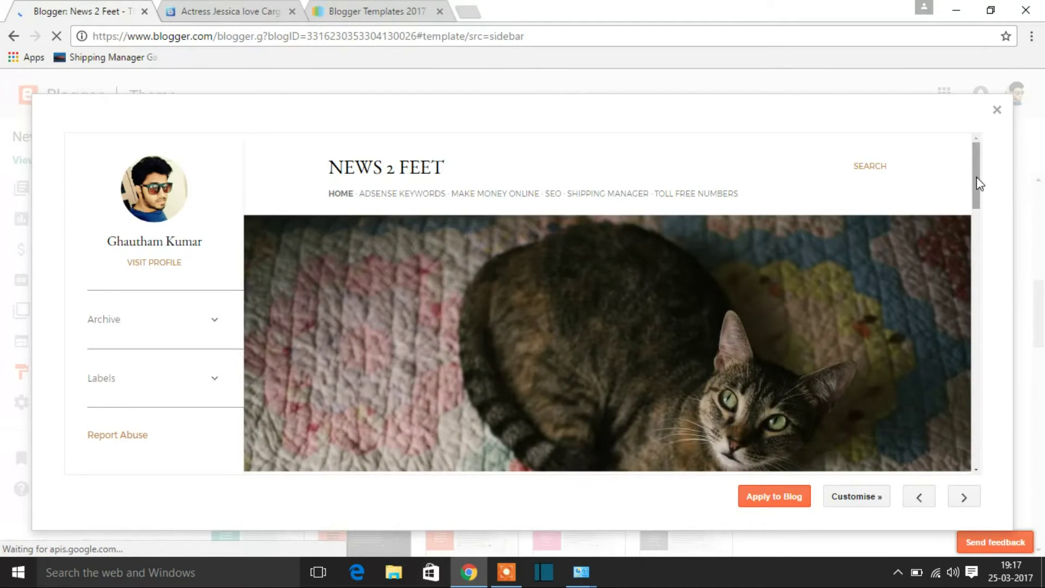
drag(978, 180, 980, 310)
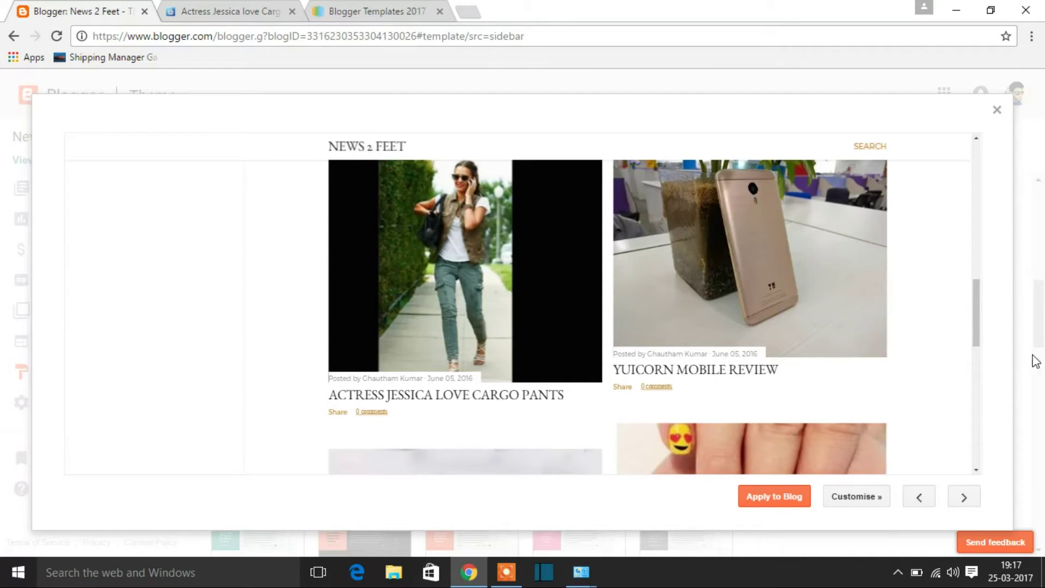
drag(975, 303, 977, 428)
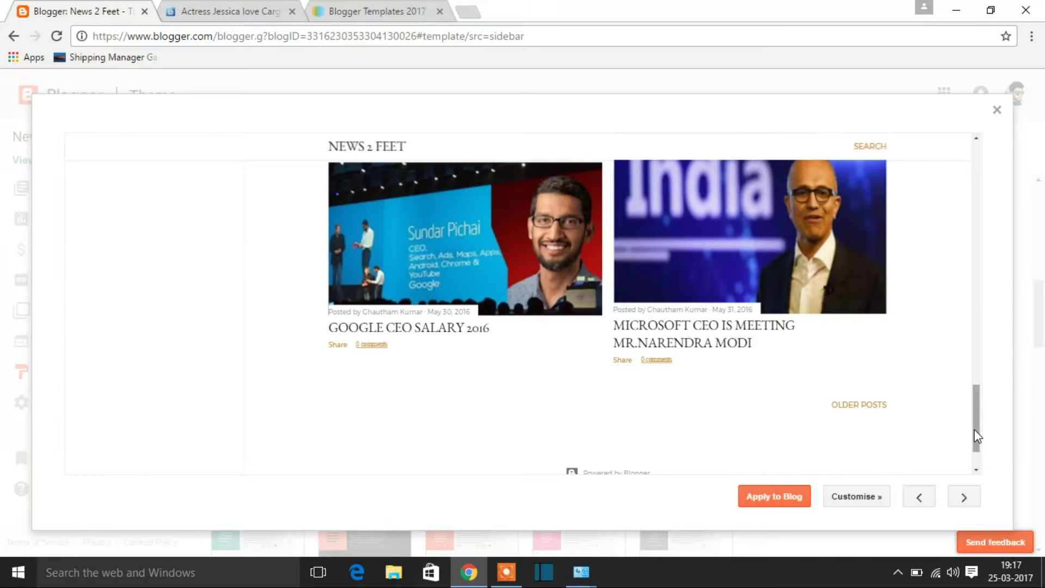
drag(977, 436, 967, 198)
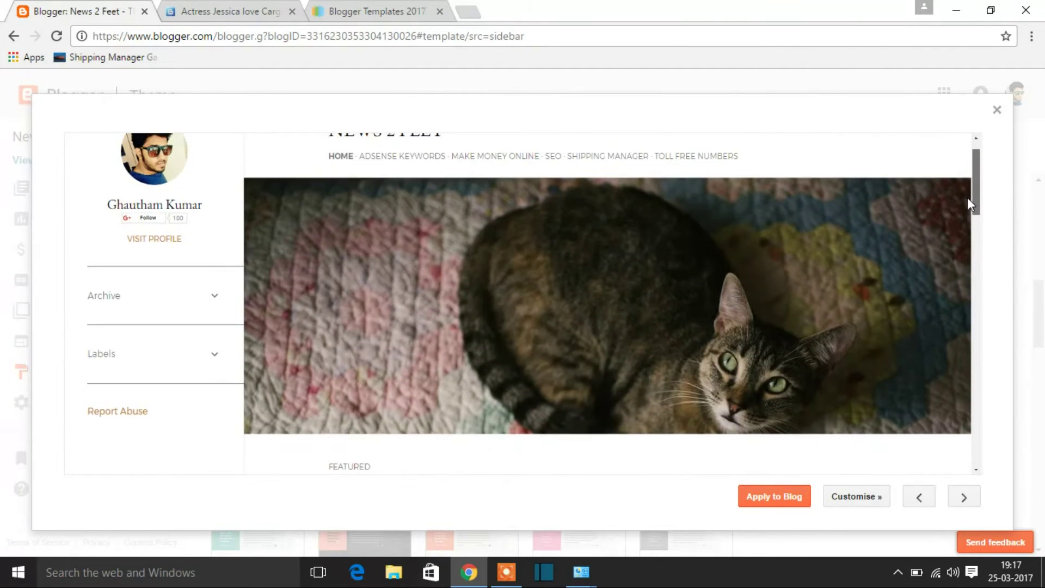
Scroll the Soho preview past Latest Posts down to the footer with Older Posts.
scroll(964, 240, down, 8)
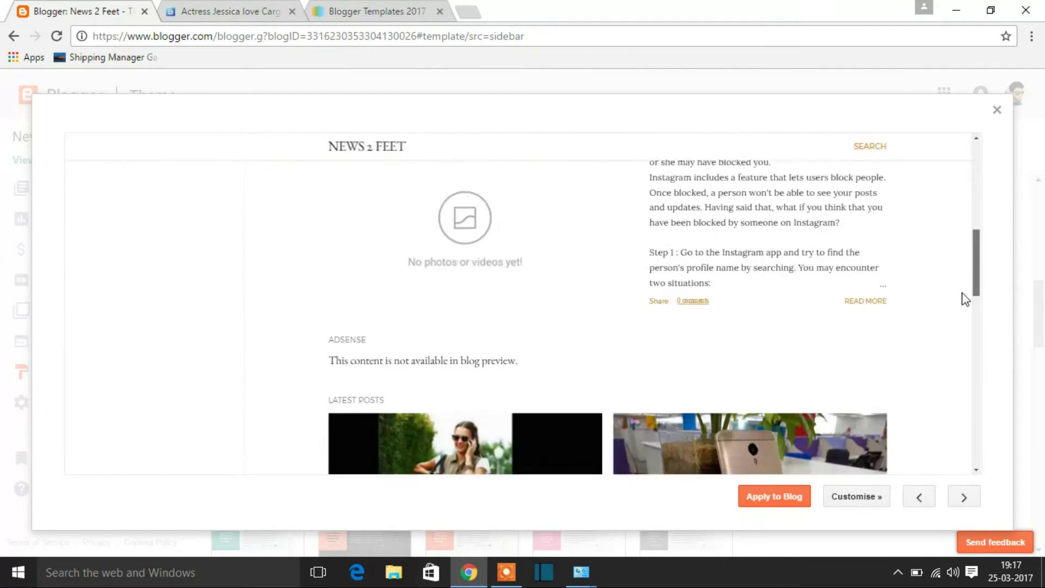
scroll(960, 327, down, 10)
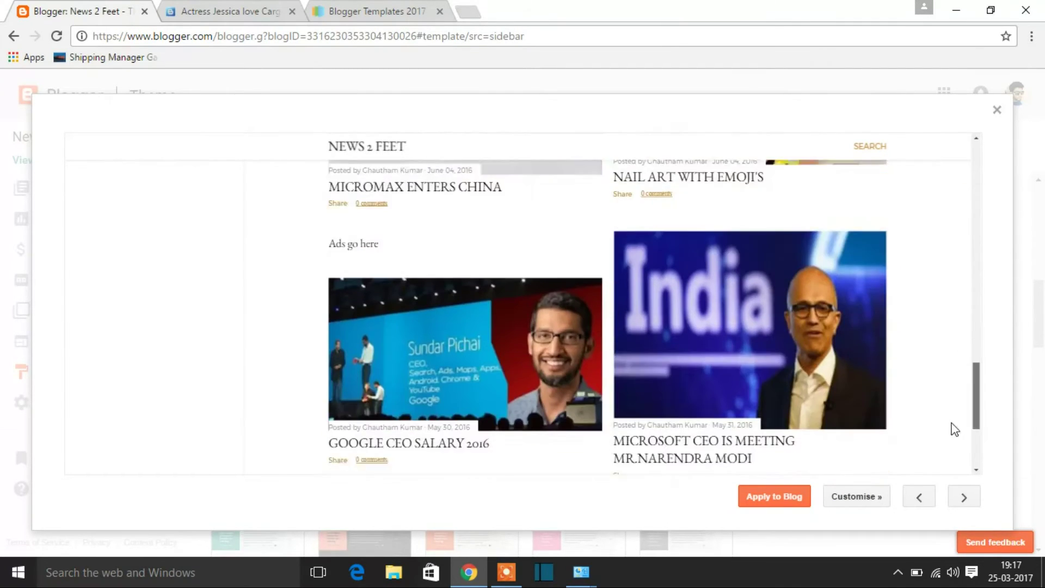
scroll(953, 430, down, 3)
scroll(951, 446, down, 2)
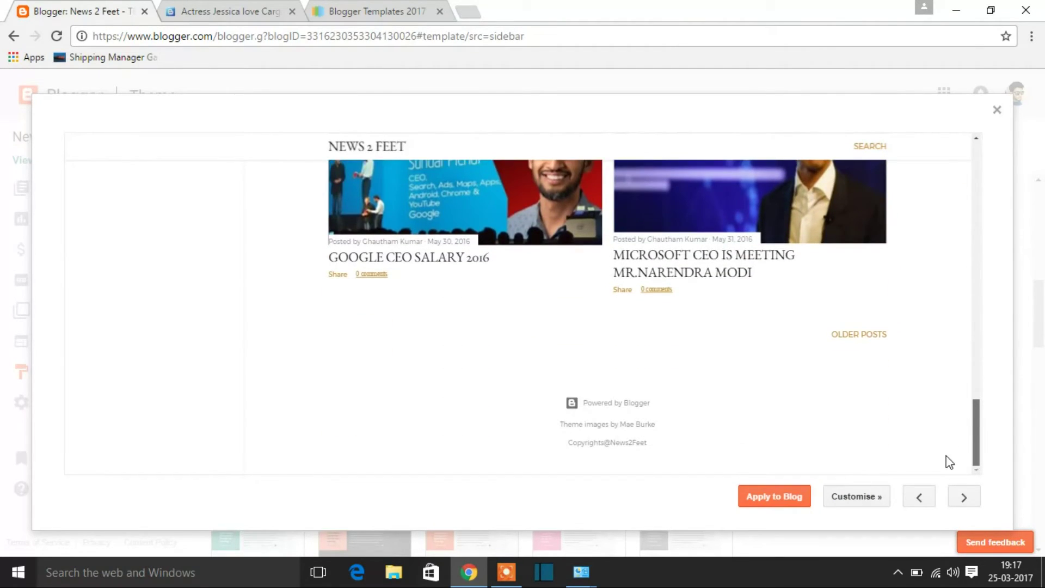
scroll(949, 462, up, 15)
scroll(961, 299, up, 6)
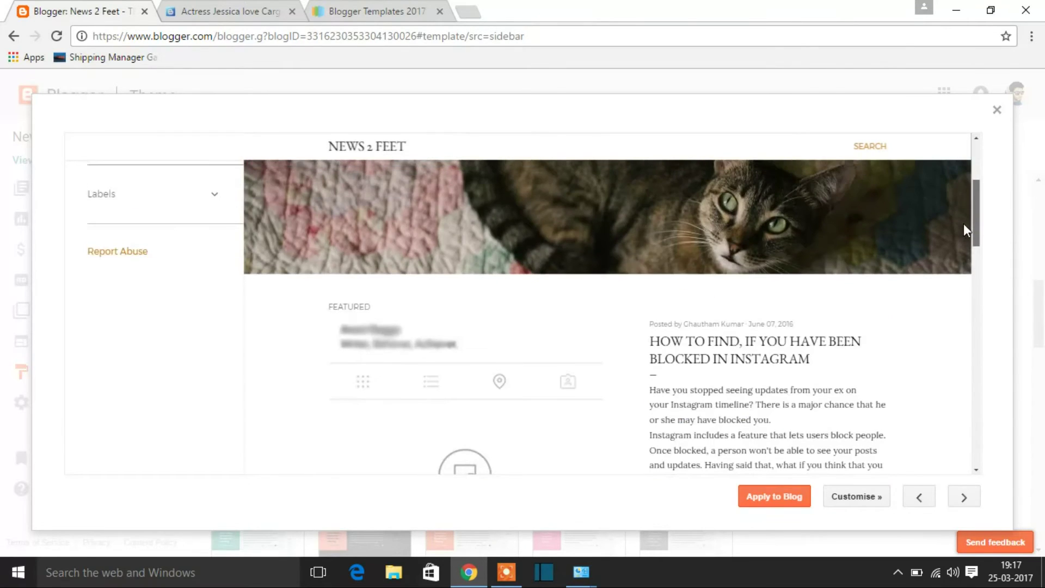
scroll(958, 239, up, 1)
scroll(946, 261, down, 4)
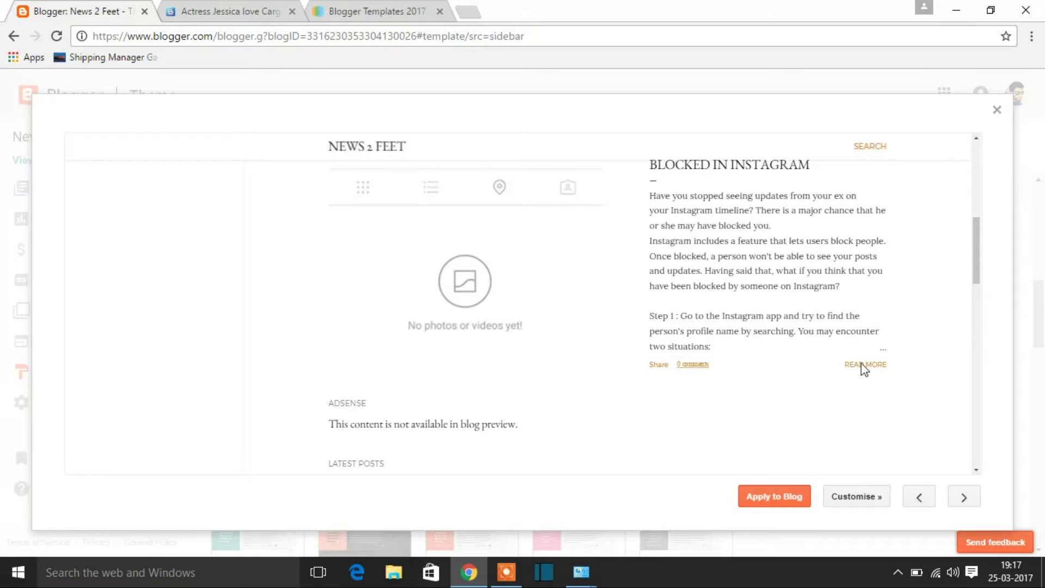
scroll(983, 212, up, 6)
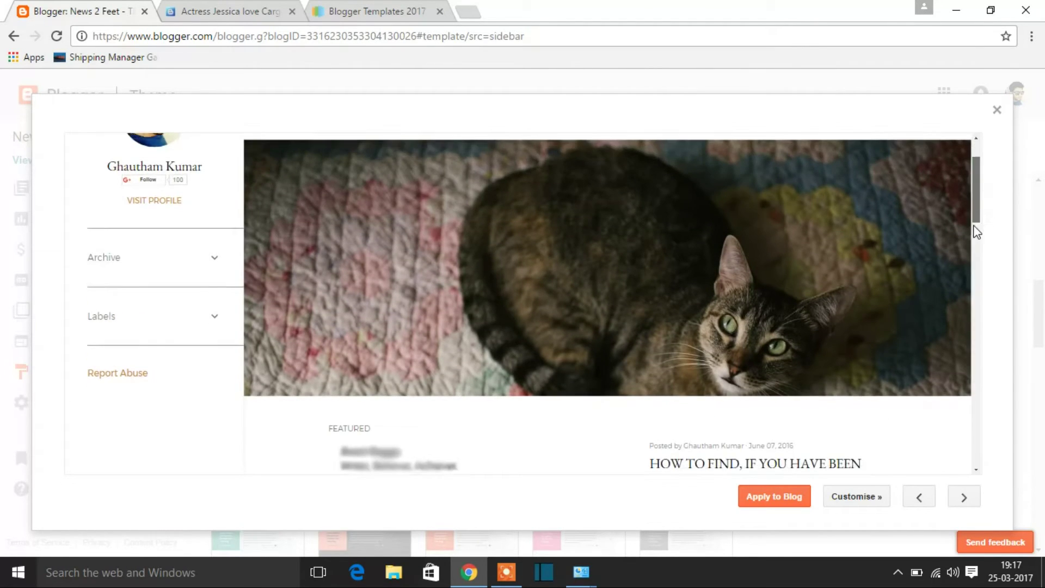
scroll(974, 228, down, 2)
scroll(968, 194, up, 5)
scroll(963, 246, down, 3)
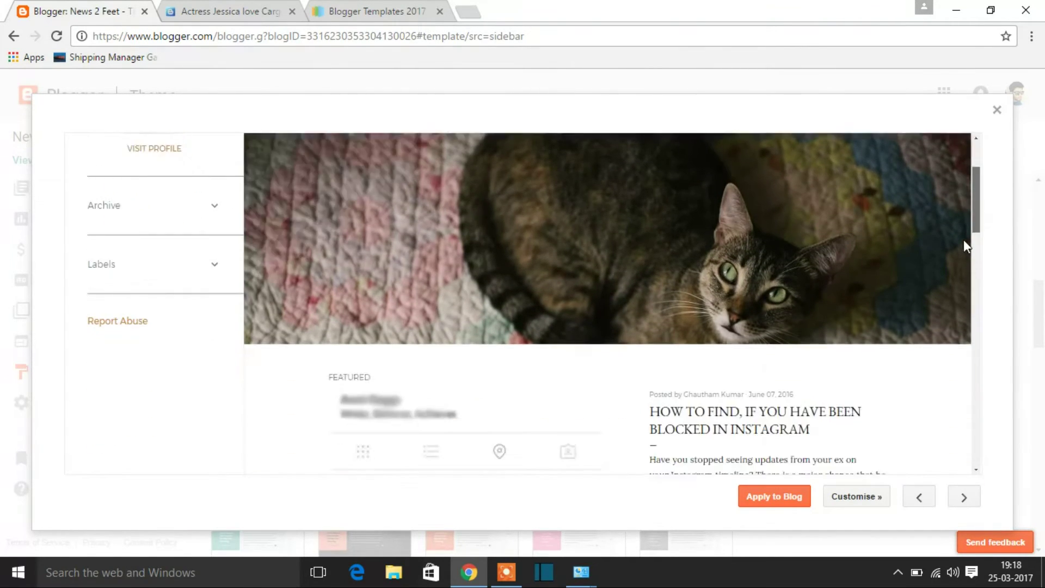
scroll(963, 246, down, 2)
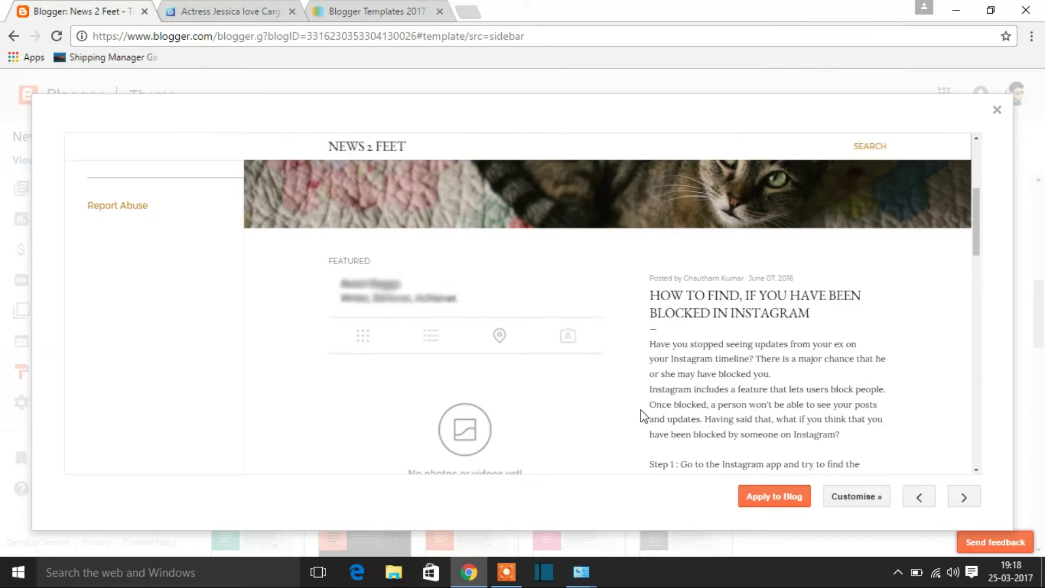
drag(974, 244, 979, 331)
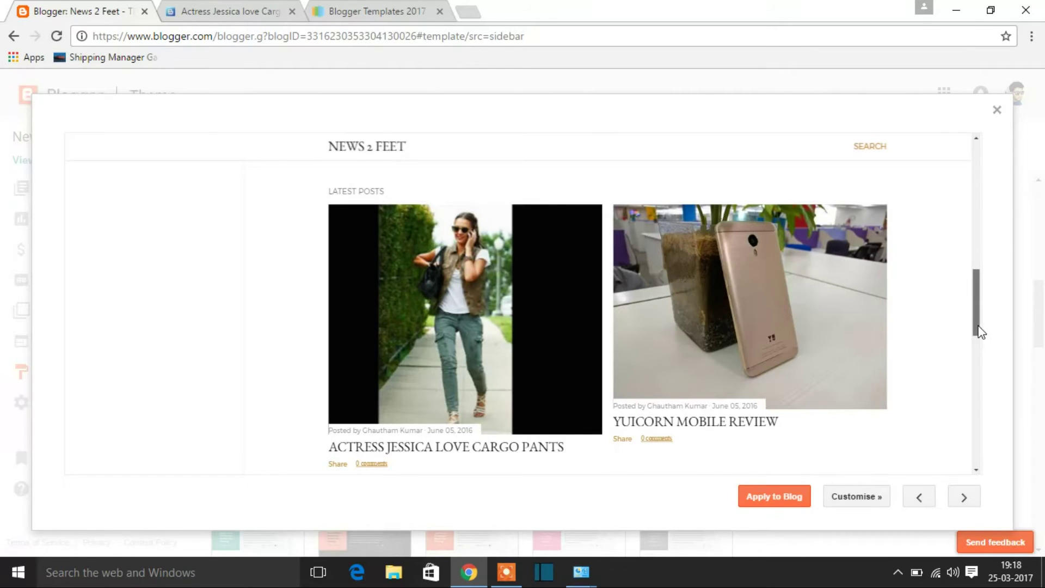
drag(979, 331, 972, 475)
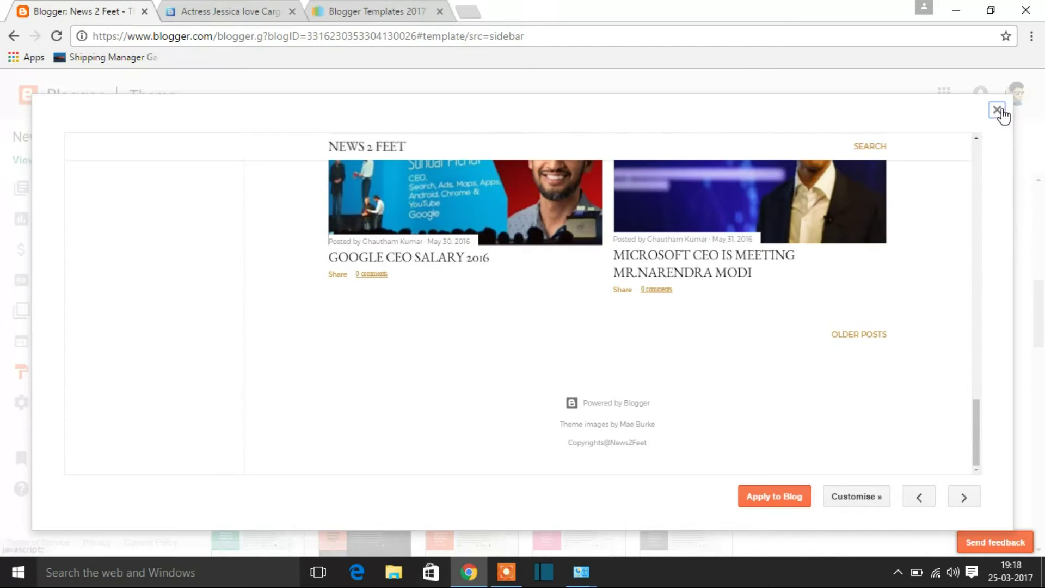
Close the Soho preview and scroll the theme gallery down to the Emporio themes.
click(996, 110)
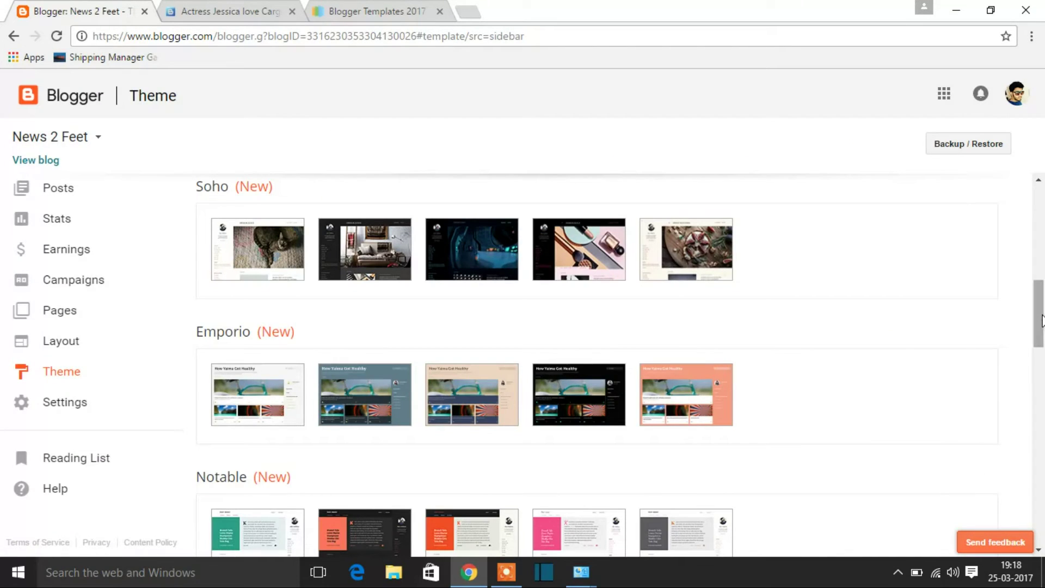
mouse_move(1041, 321)
mouse_down()
mouse_move(1041, 292)
mouse_move(1041, 331)
mouse_up()
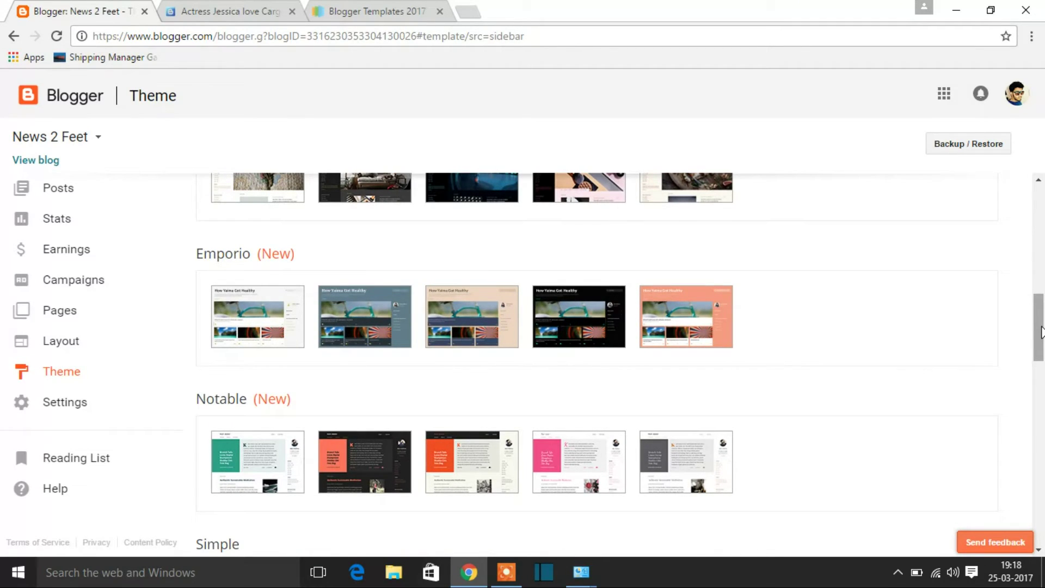
drag(1041, 331, 1041, 338)
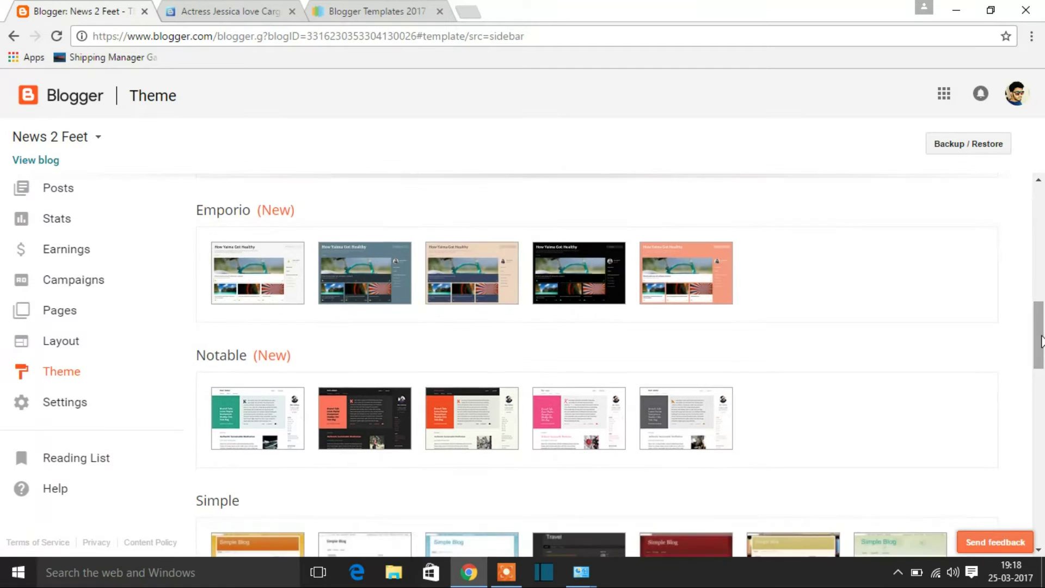
Preview the blog in the first Emporio theme and scroll its post grid and sidebars.
click(270, 254)
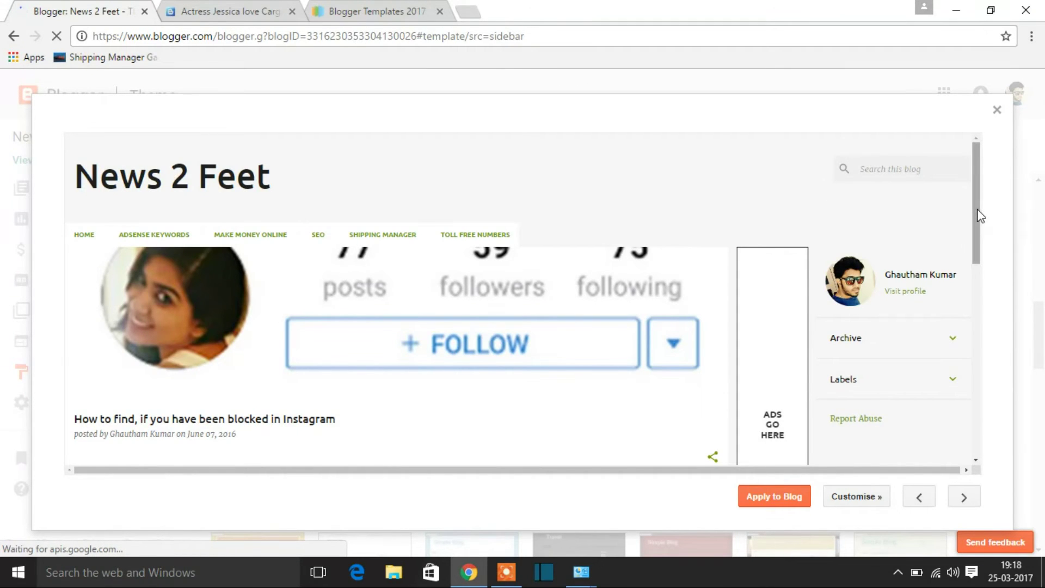
drag(977, 215, 966, 322)
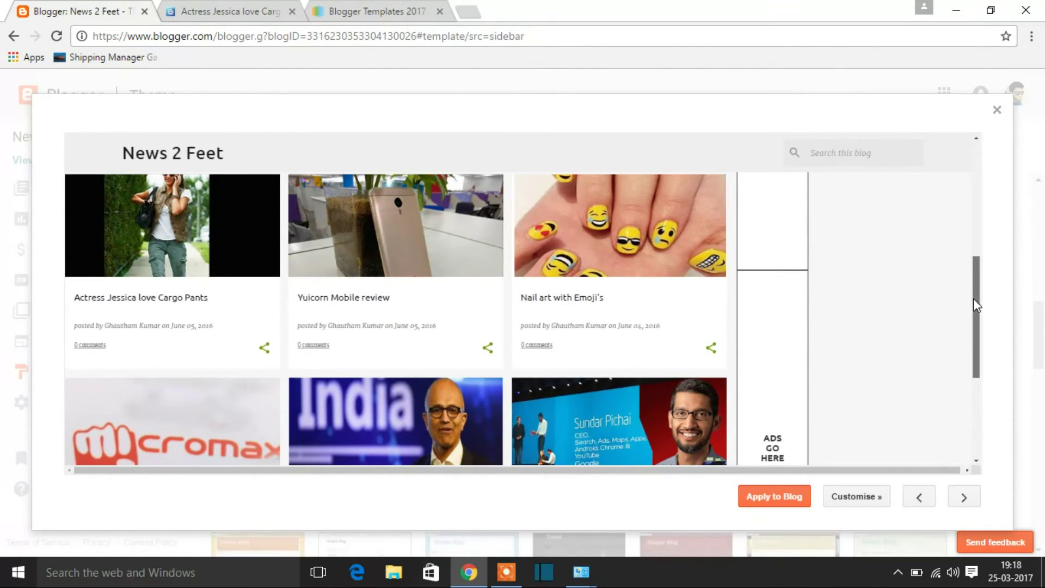
drag(973, 298, 954, 222)
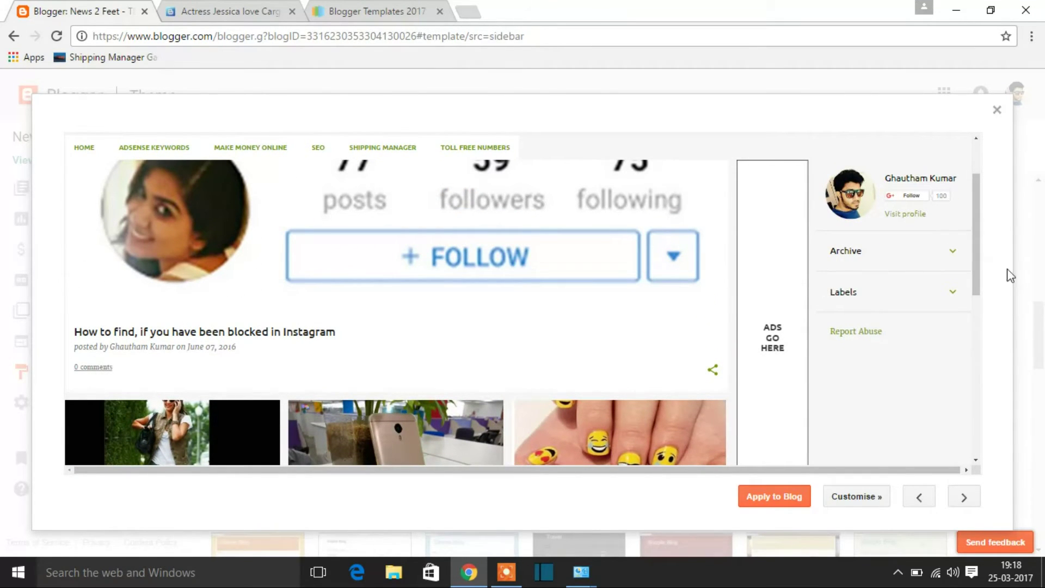
mouse_move(978, 263)
mouse_down()
mouse_move(978, 290)
mouse_move(980, 250)
mouse_up()
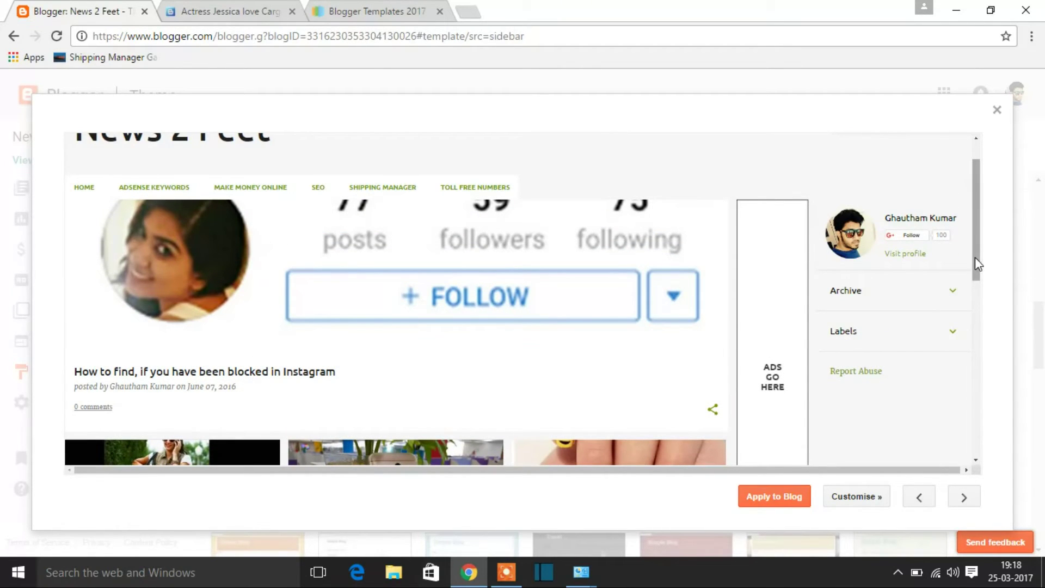
drag(975, 257, 974, 227)
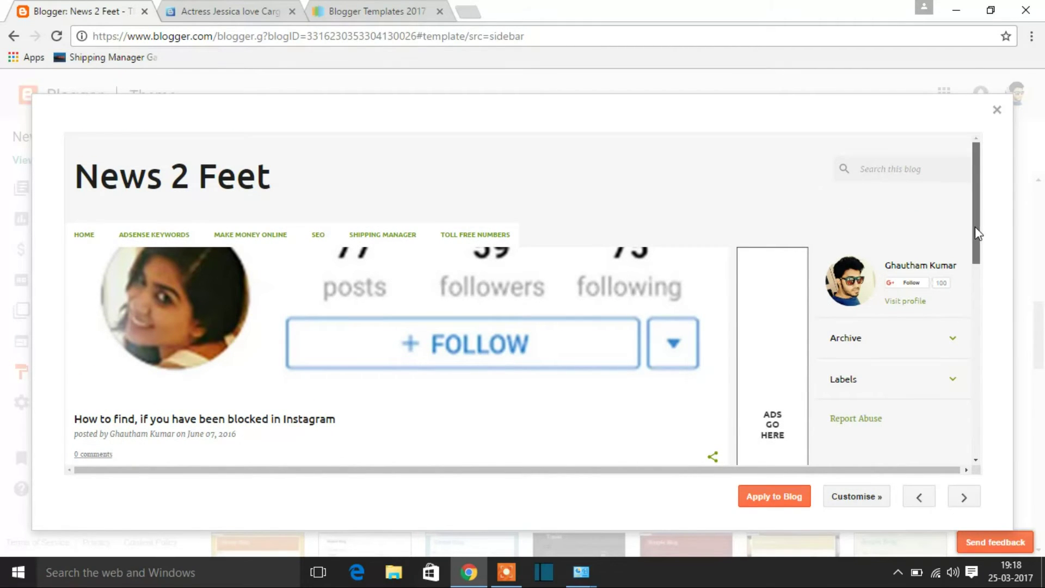
drag(975, 227, 973, 263)
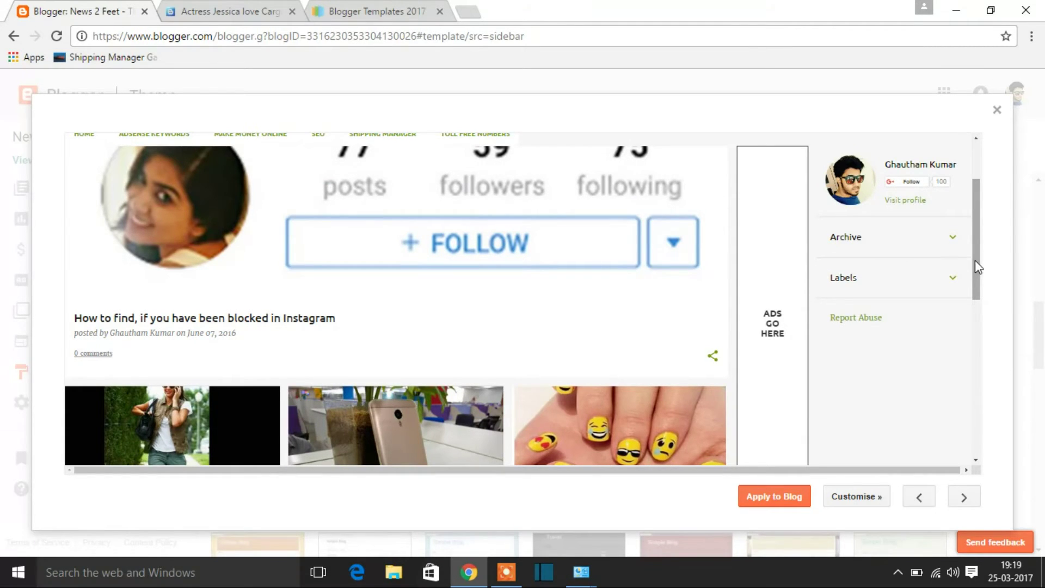
drag(973, 263, 978, 230)
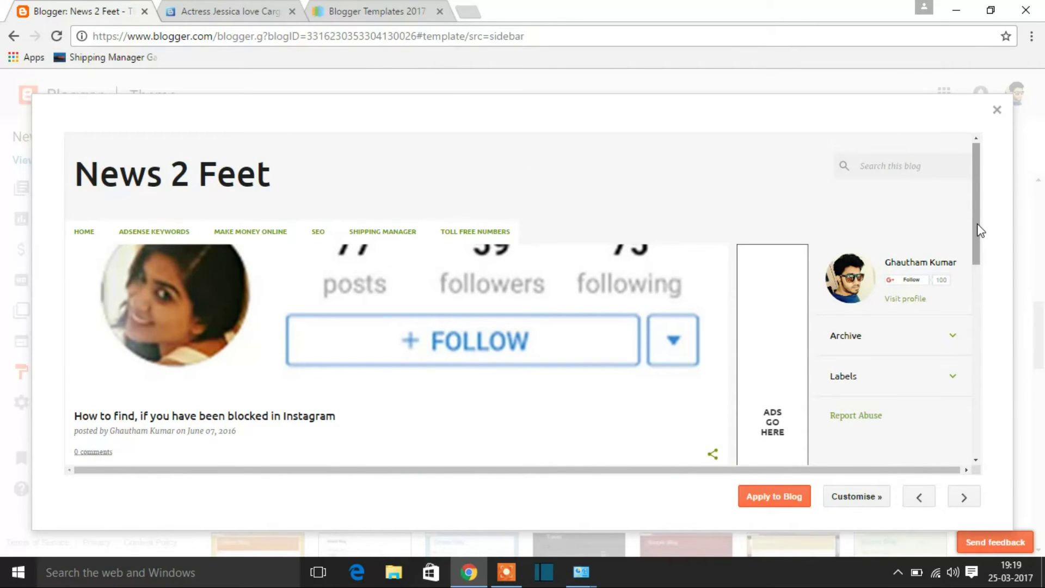
drag(978, 230, 1006, 188)
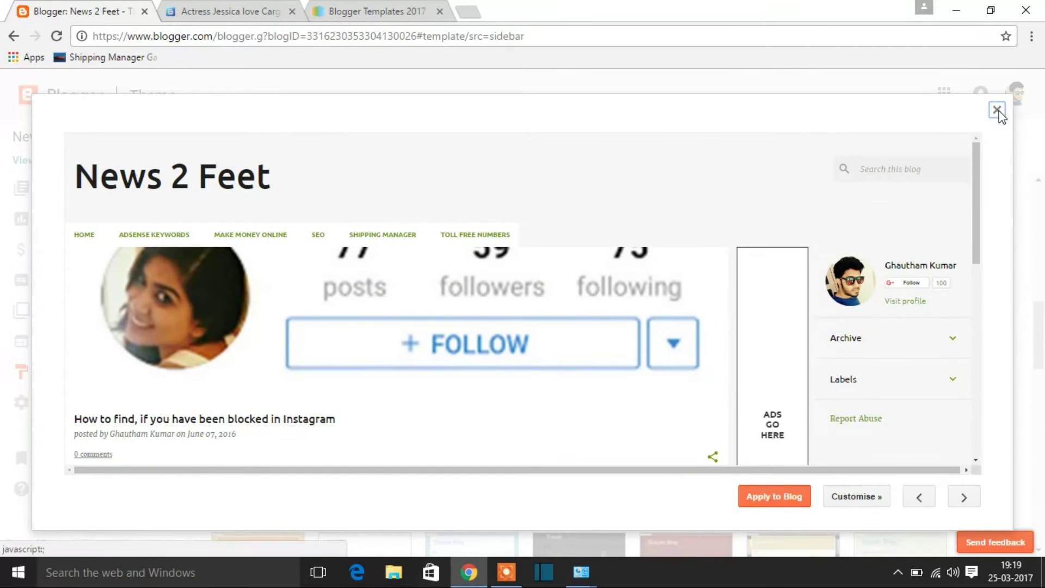
Close the Emporio preview and scroll the gallery down to the Notable themes.
click(997, 110)
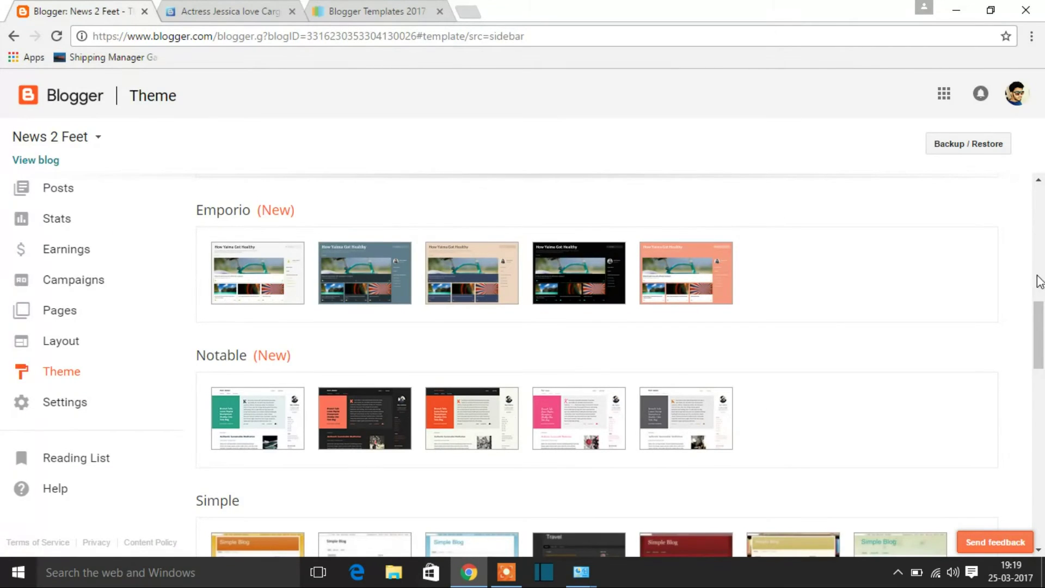
scroll(1040, 302, up, 6)
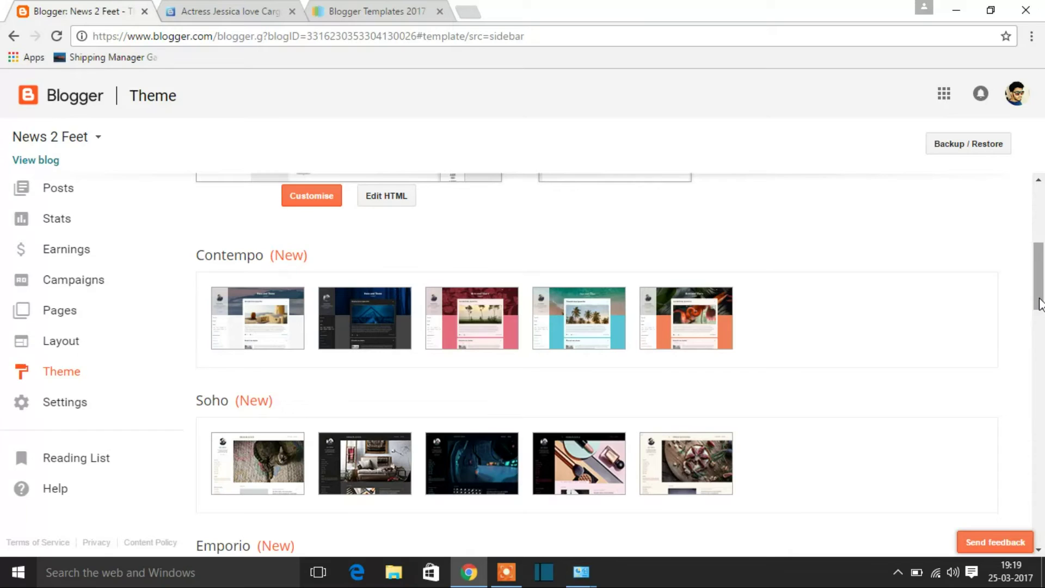
scroll(1040, 305, down, 6)
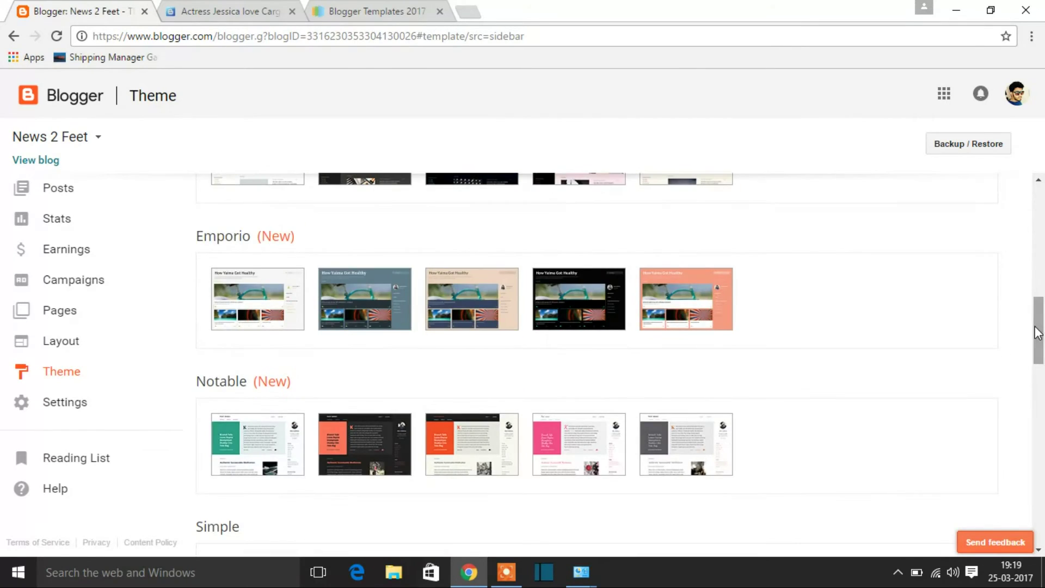
drag(1036, 332, 952, 345)
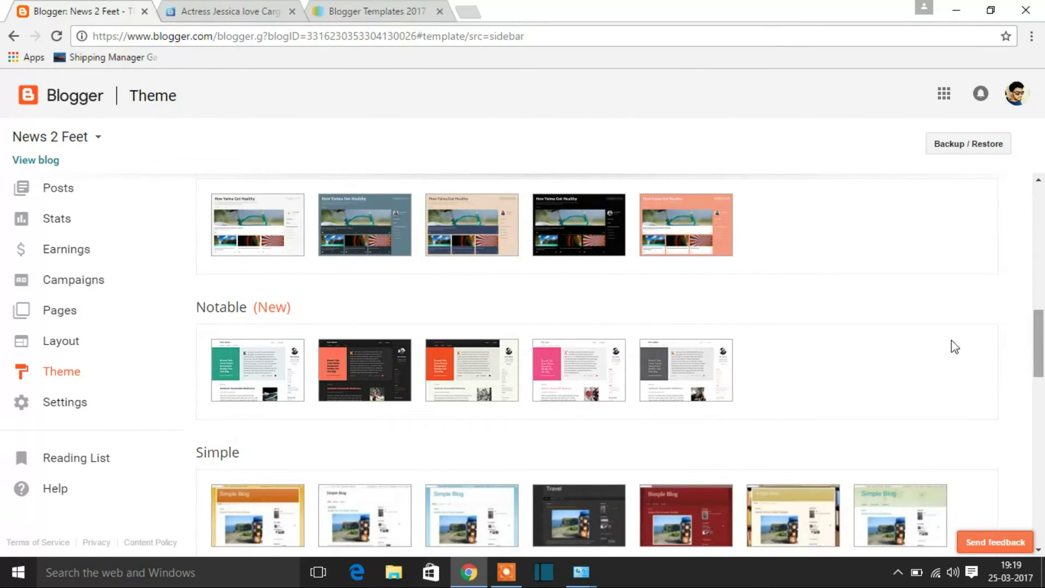
Preview the blog in the green Notable theme and scroll through its Recent posts.
click(258, 373)
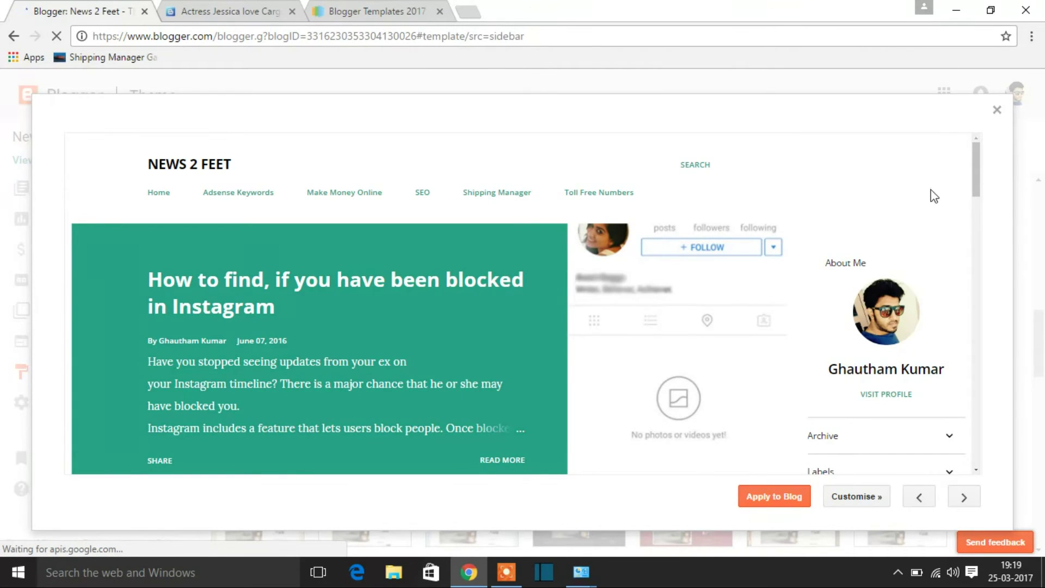
click(972, 223)
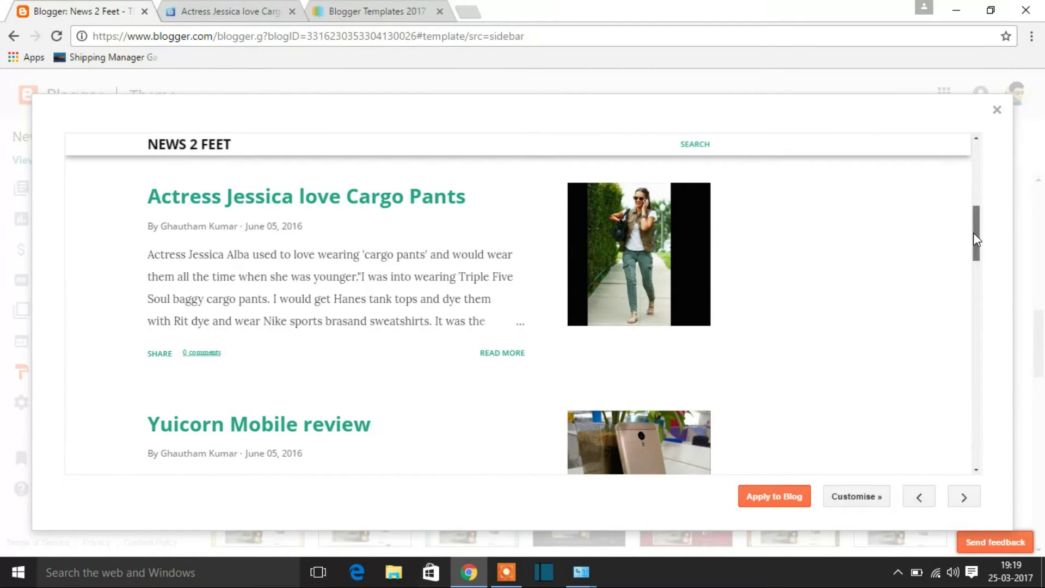
drag(976, 240, 976, 255)
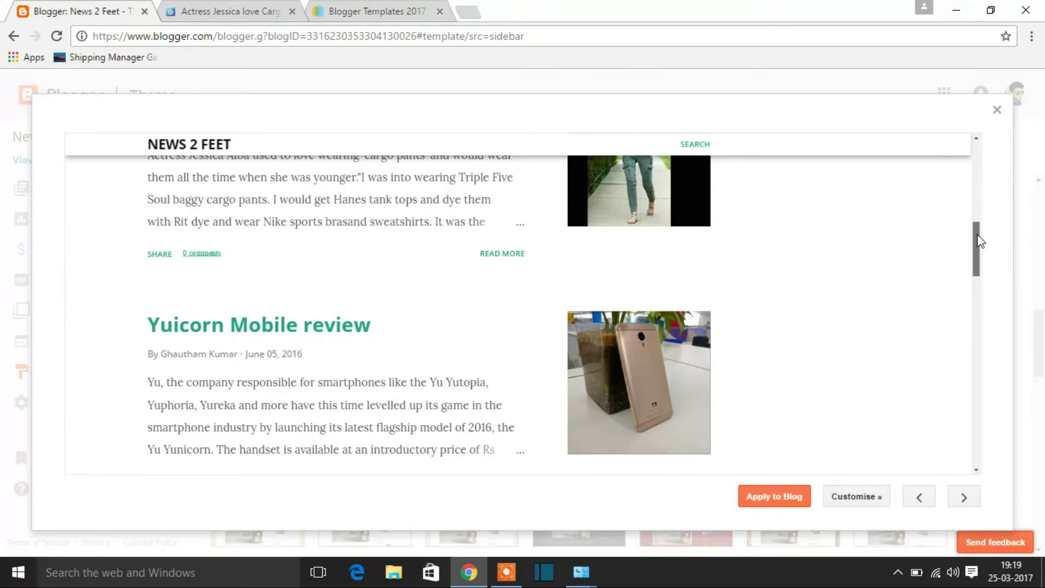
drag(977, 236, 971, 152)
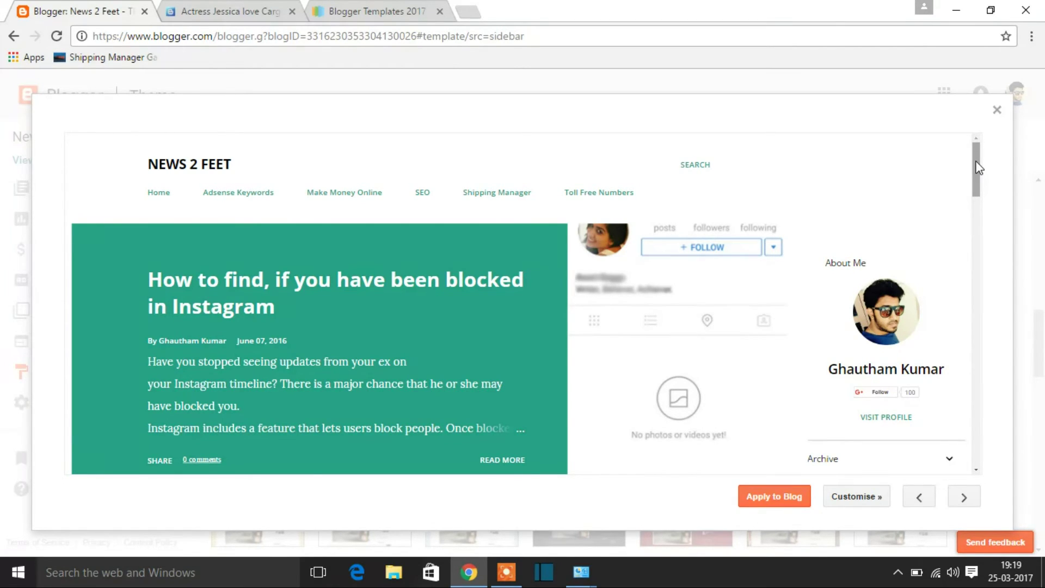
Close the Notable preview and scroll until all Notable variations and the Simple heading show.
click(997, 109)
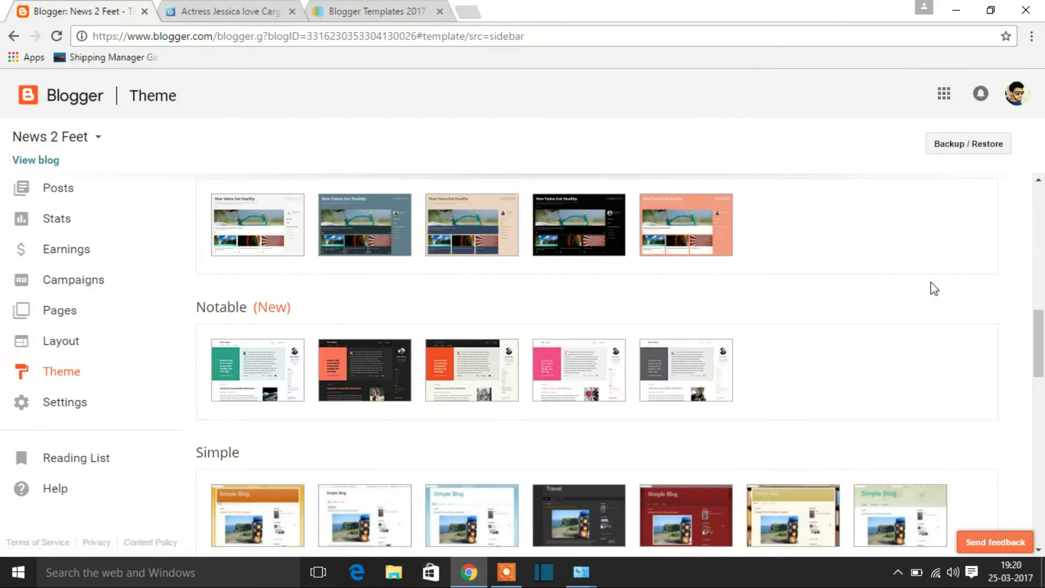
drag(1040, 341, 1040, 311)
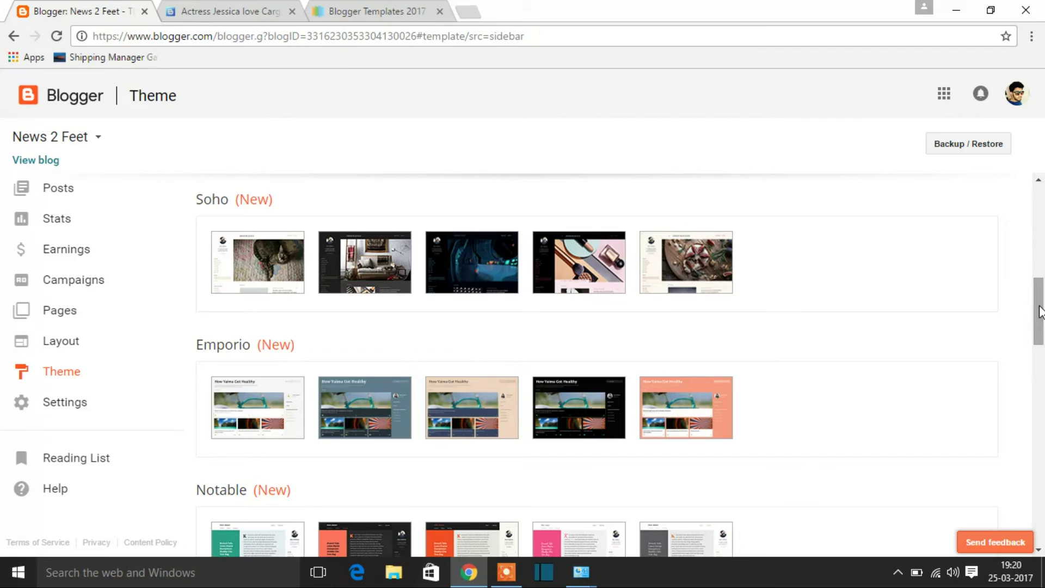
drag(1040, 311, 1040, 330)
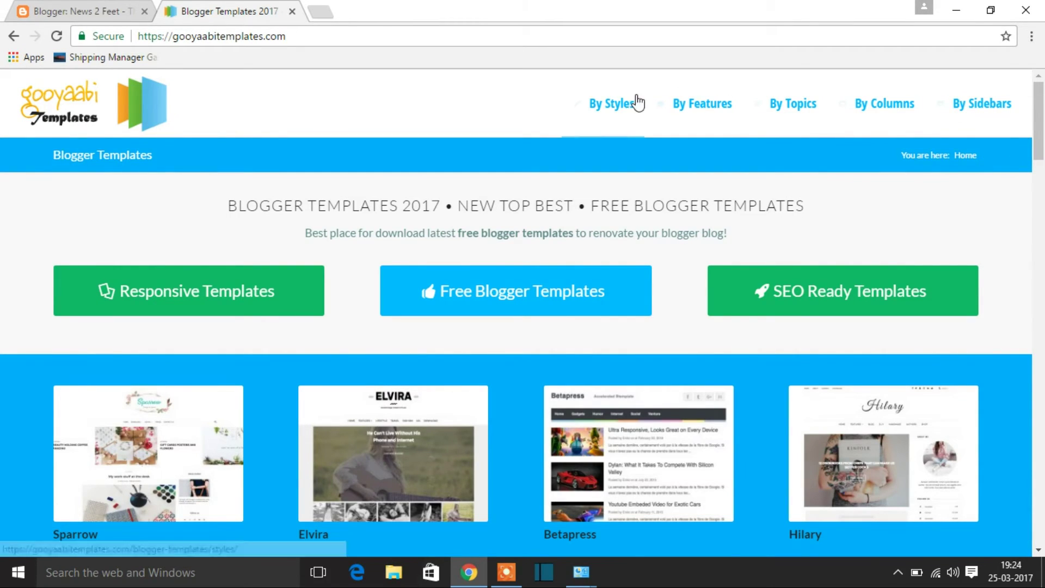
Scroll the Gooyaabi Templates home page down to the Top Best Free Blogger Templates 2017 grid.
click(306, 37)
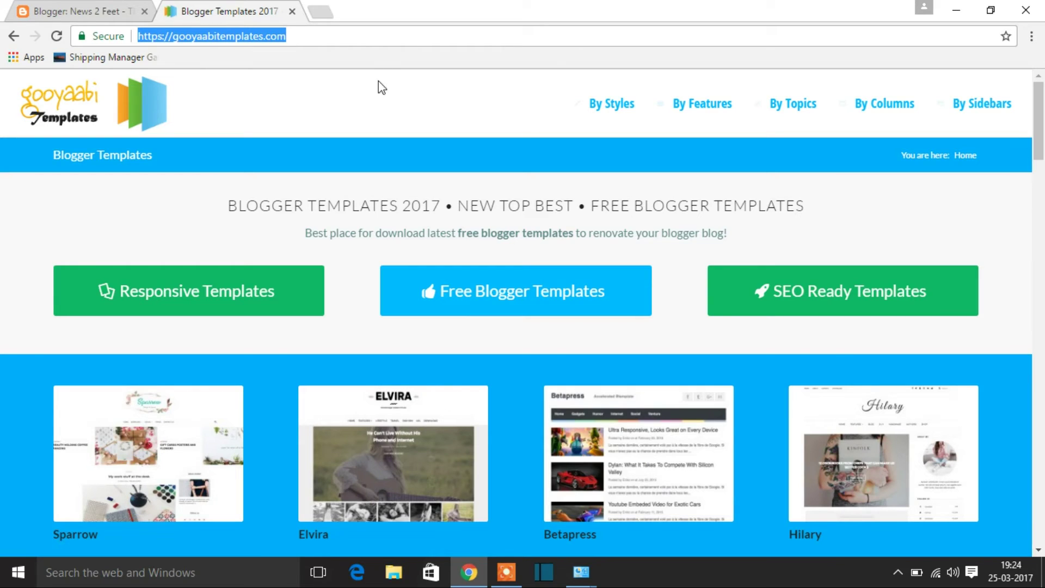
click(350, 36)
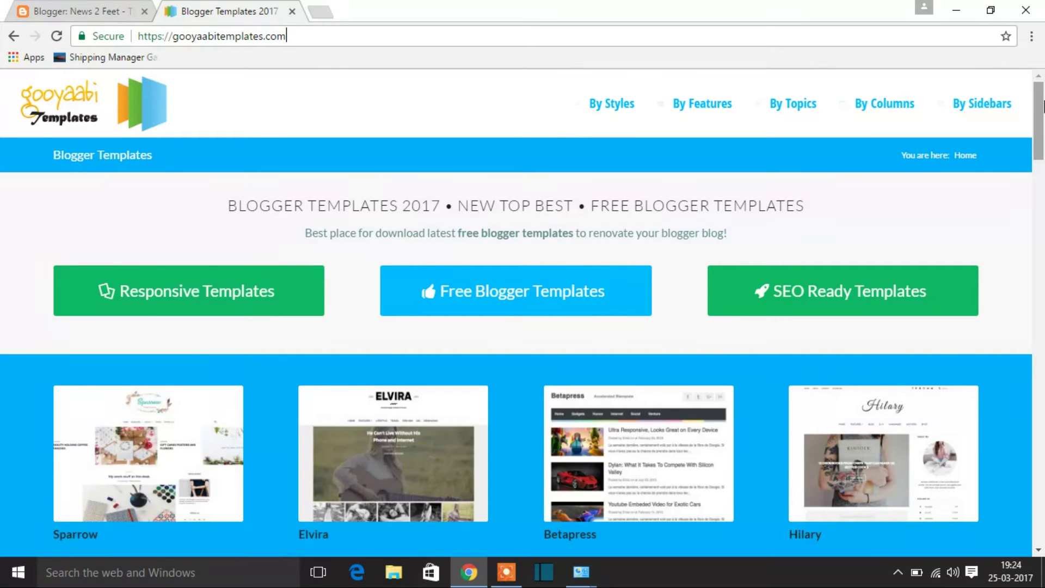
drag(1043, 106, 1014, 97)
drag(1041, 125, 1036, 266)
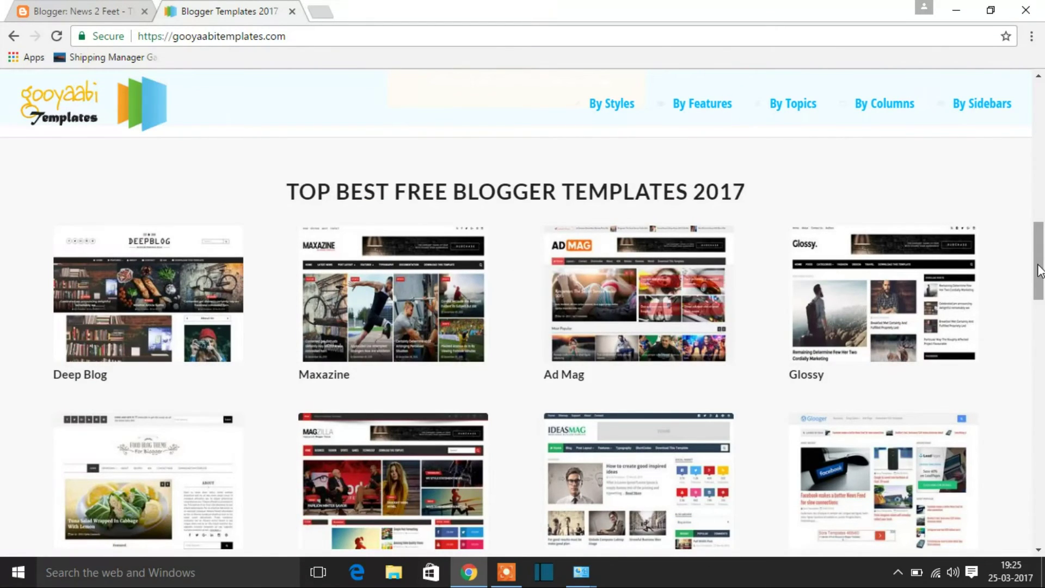
drag(1040, 273, 1039, 279)
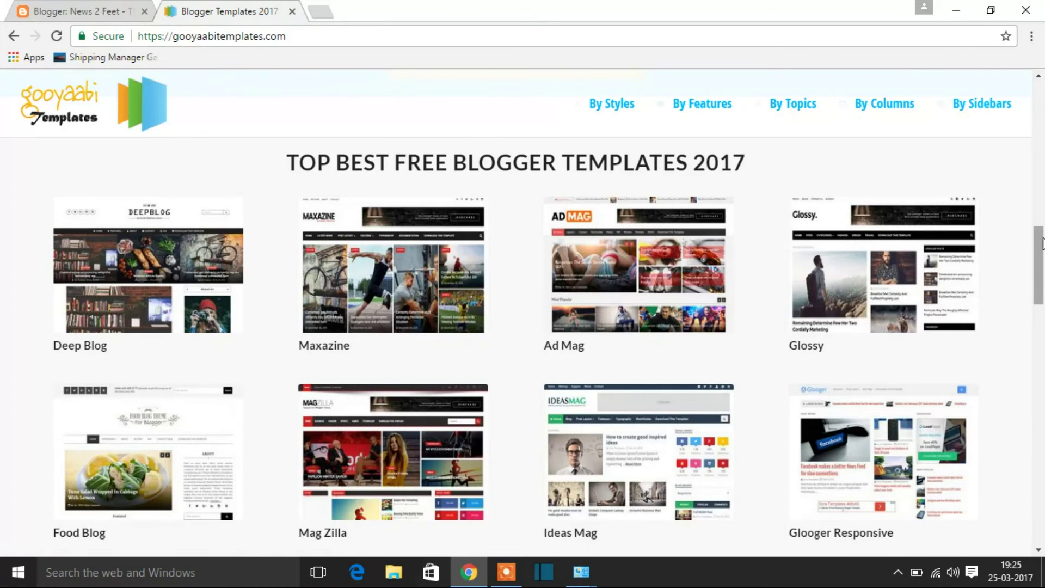
drag(1042, 243, 1042, 259)
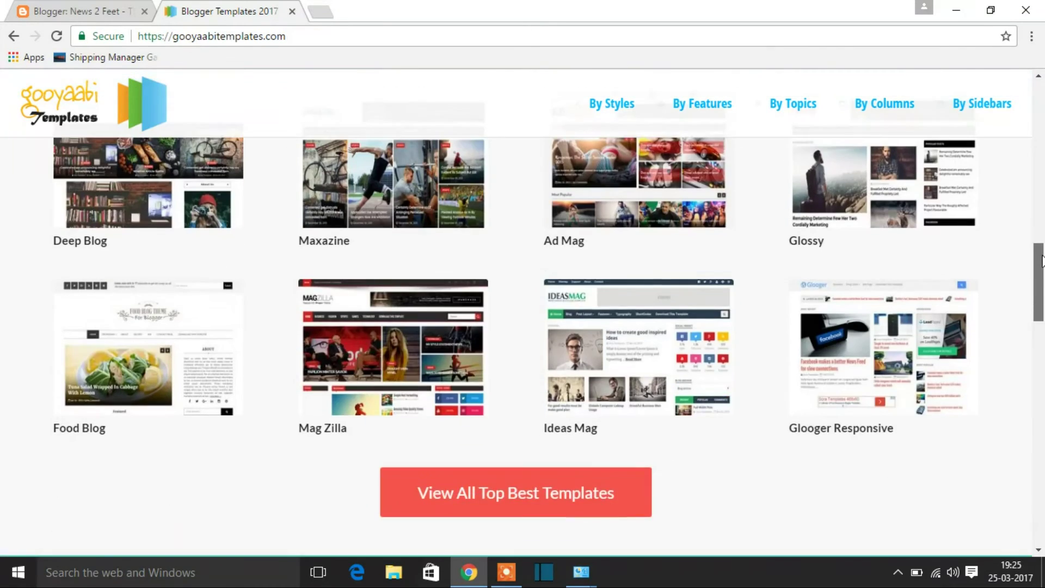
Open the Glooger Responsive template, browse its live demo, and return to its template page.
click(918, 350)
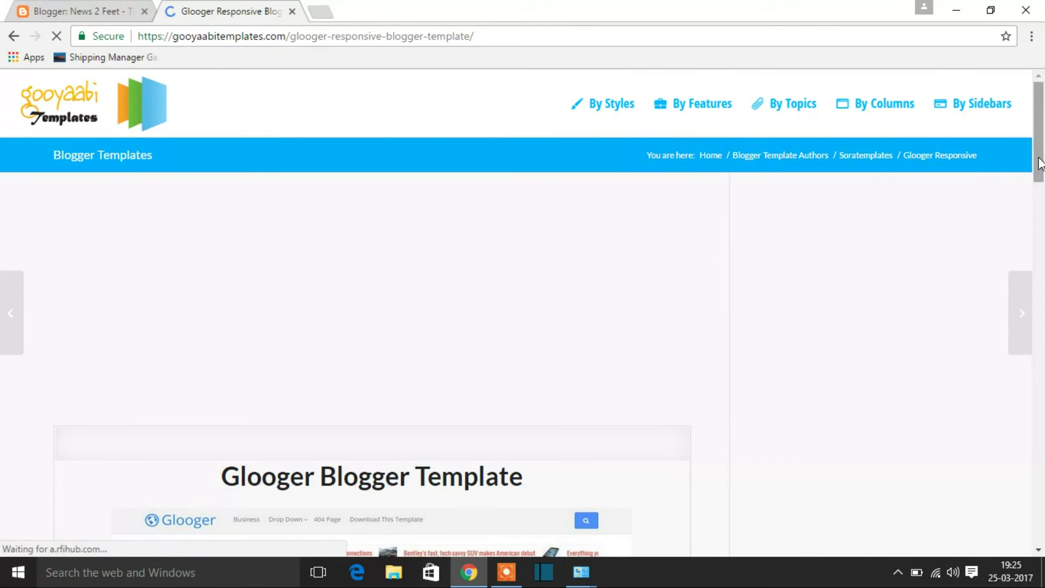
scroll(1040, 208, down, 5)
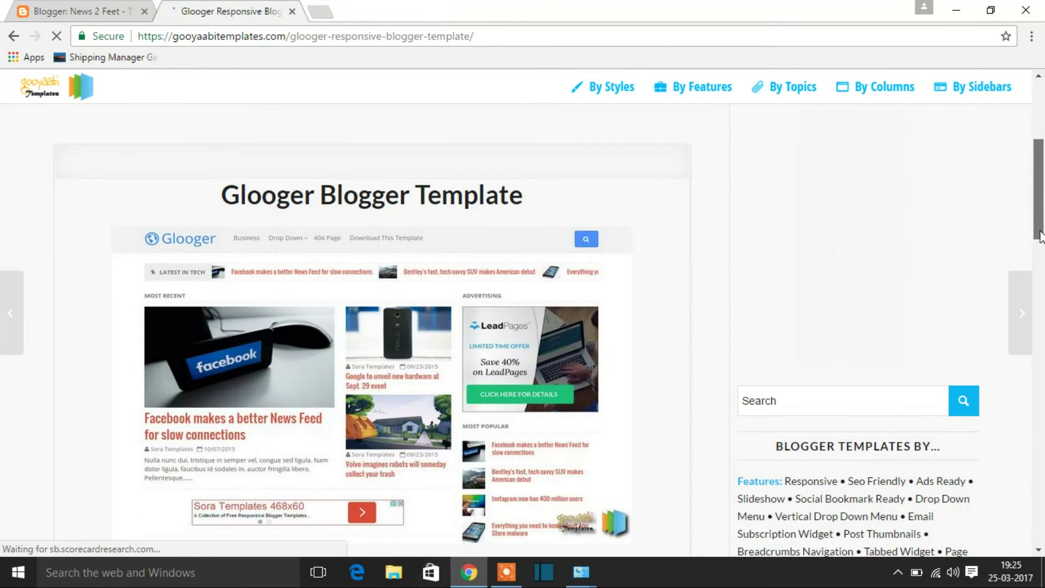
scroll(1041, 242, down, 2)
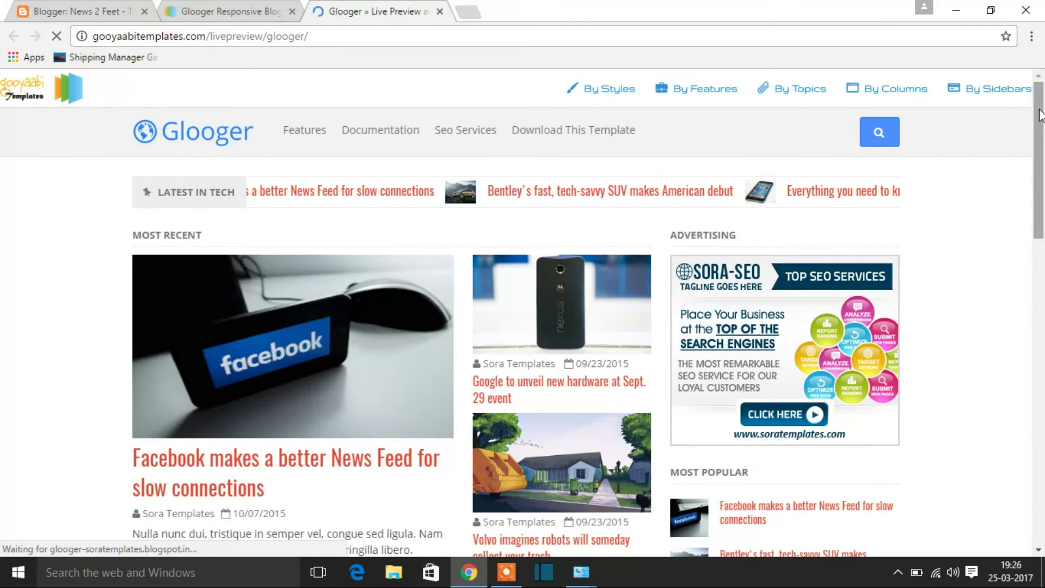
mouse_move(1039, 114)
mouse_down()
mouse_move(1042, 409)
mouse_move(1040, 119)
mouse_move(1039, 159)
mouse_move(1039, 135)
mouse_up()
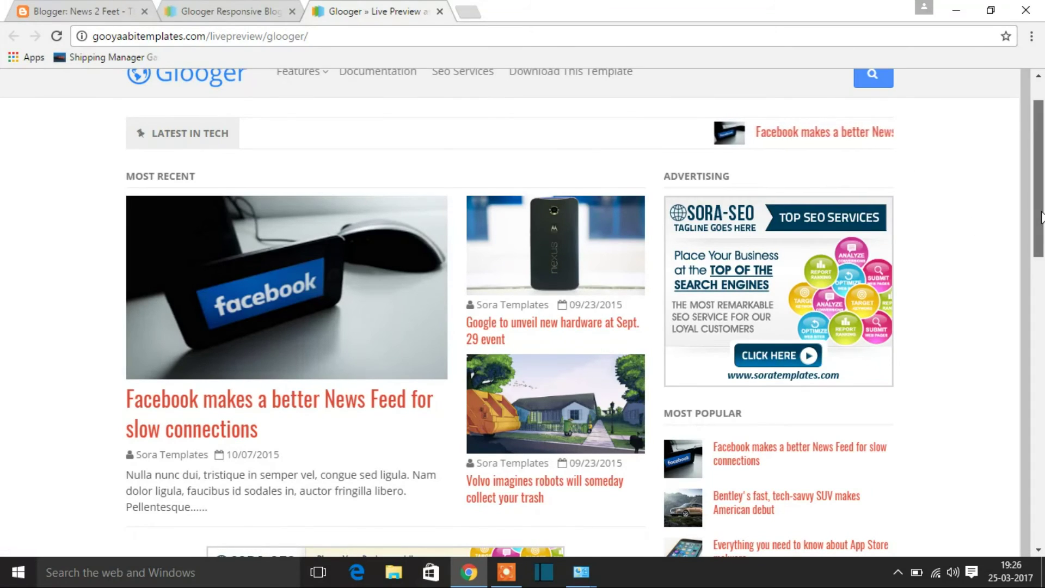
drag(1040, 218, 1041, 199)
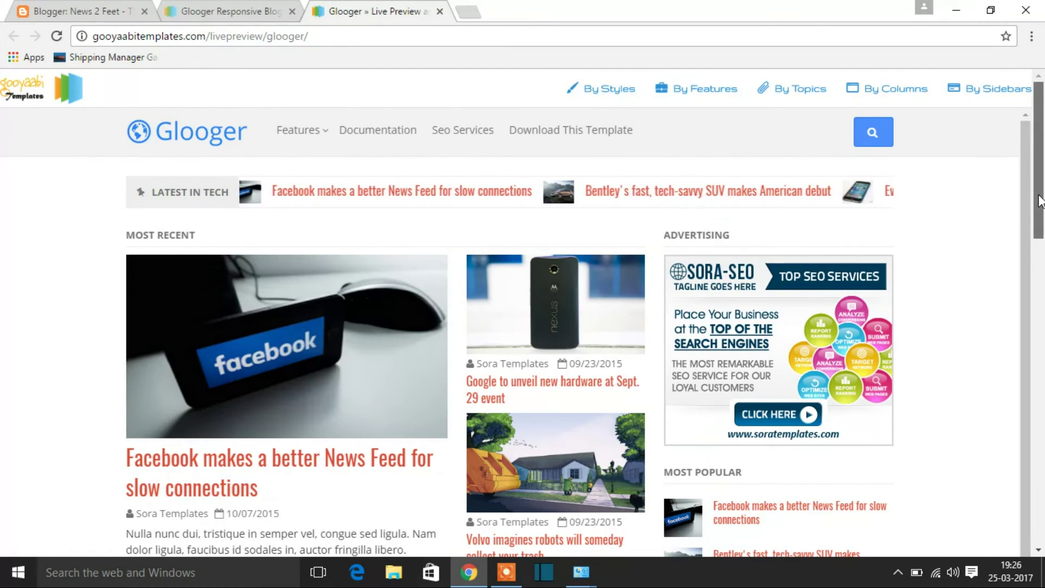
drag(1039, 202, 1014, 183)
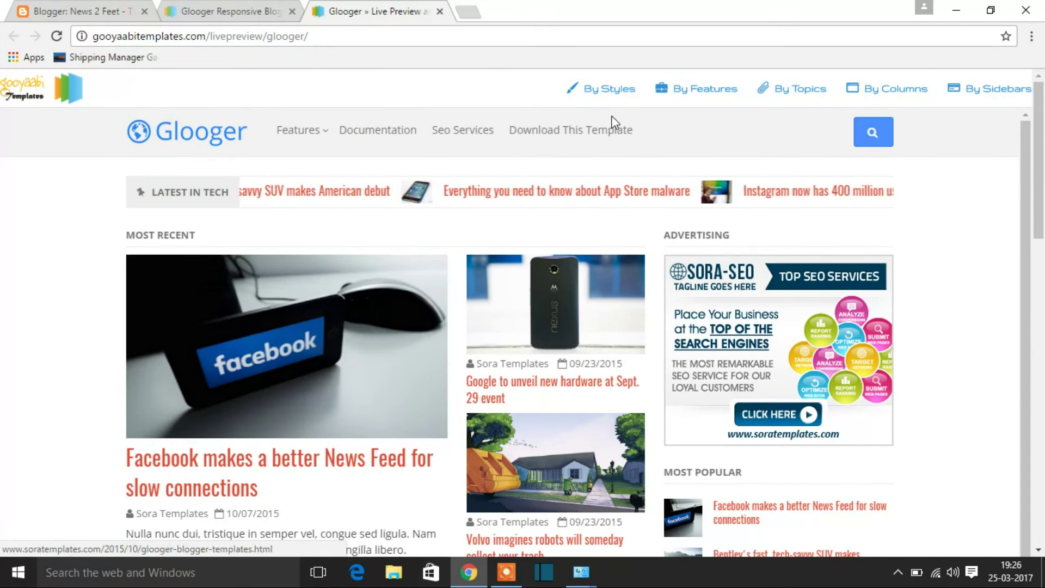
click(231, 11)
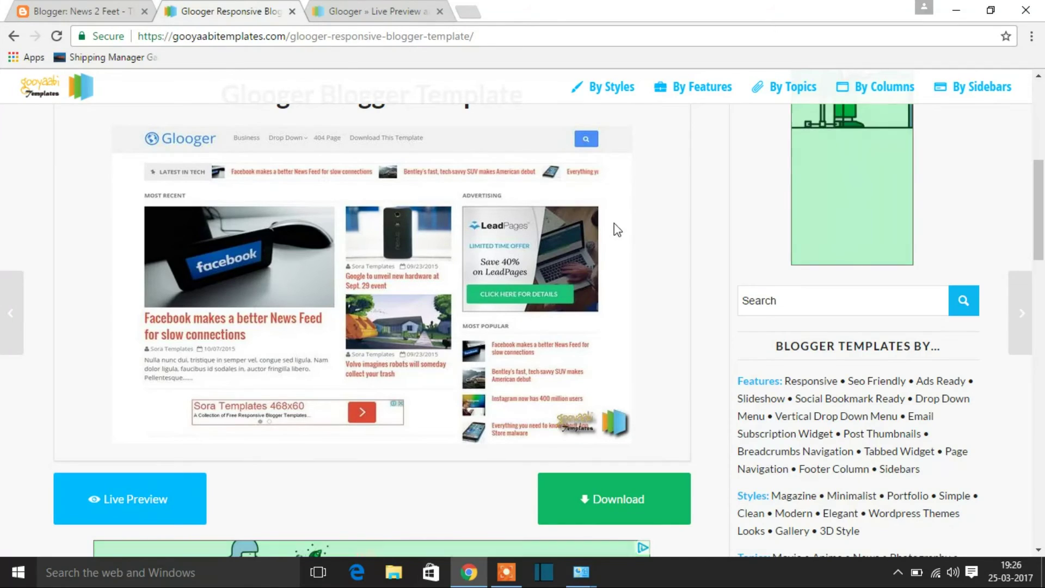
Go back to the home page and open View All Top Best Templates.
click(12, 37)
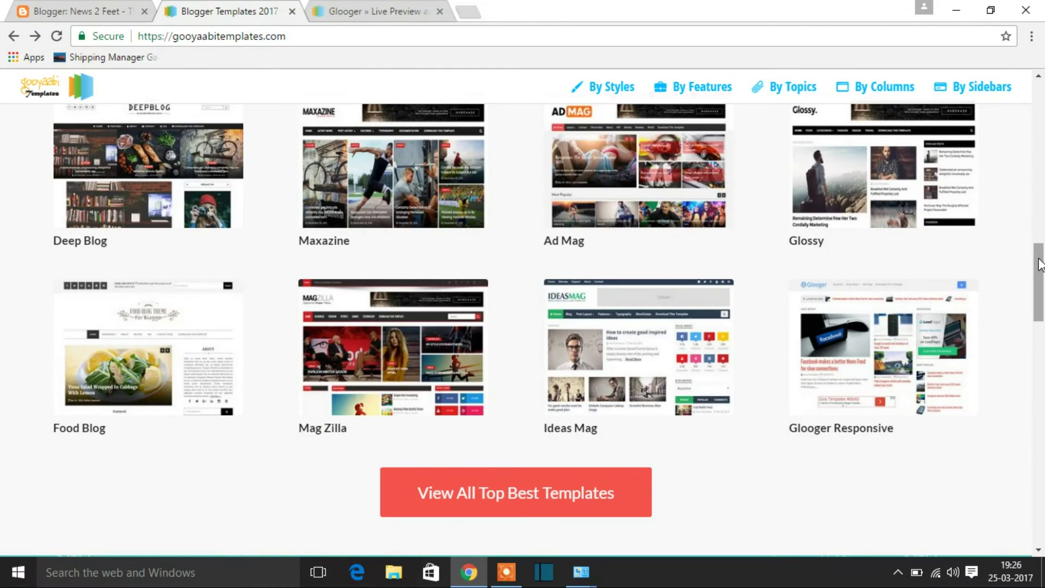
mouse_move(1040, 265)
mouse_down()
mouse_move(1039, 298)
mouse_move(1039, 257)
mouse_move(1037, 277)
mouse_up()
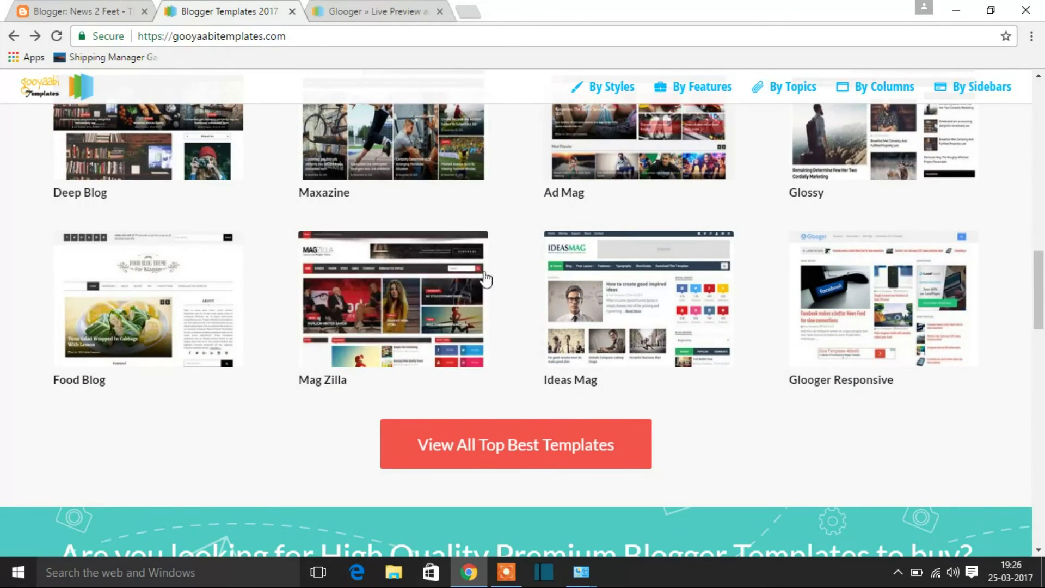
click(514, 452)
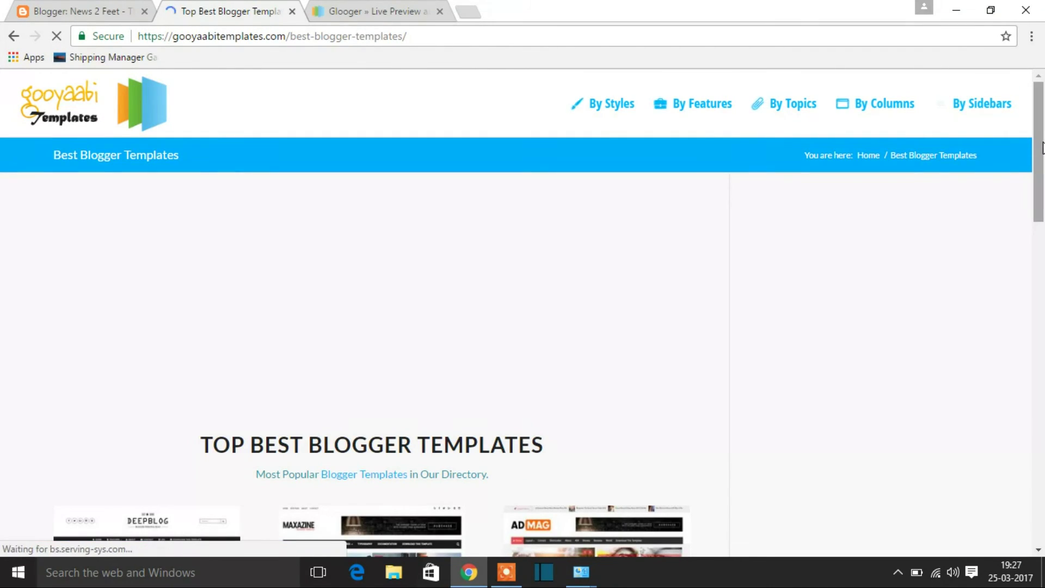
Scroll through the Top Best Blogger Templates list with Deep Blog, Maxazine and Ad Mag.
scroll(1041, 174, down, 2)
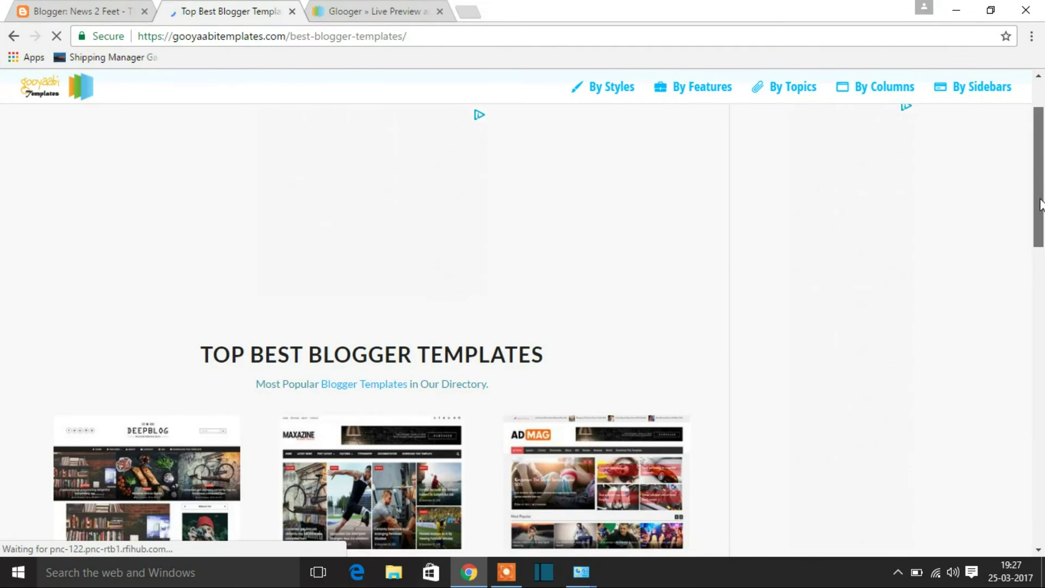
scroll(1040, 207, down, 2)
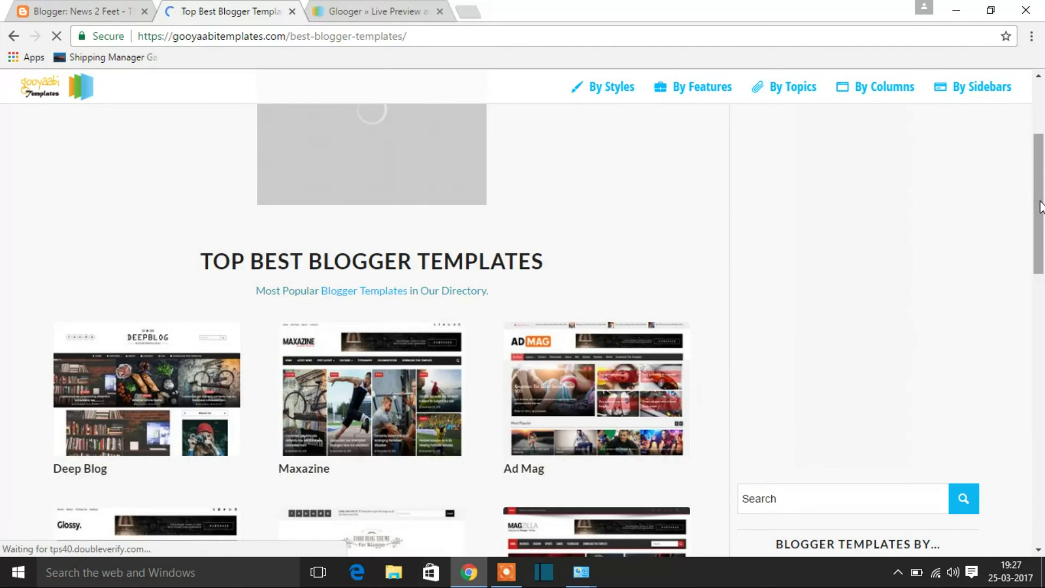
scroll(1040, 207, up, 1)
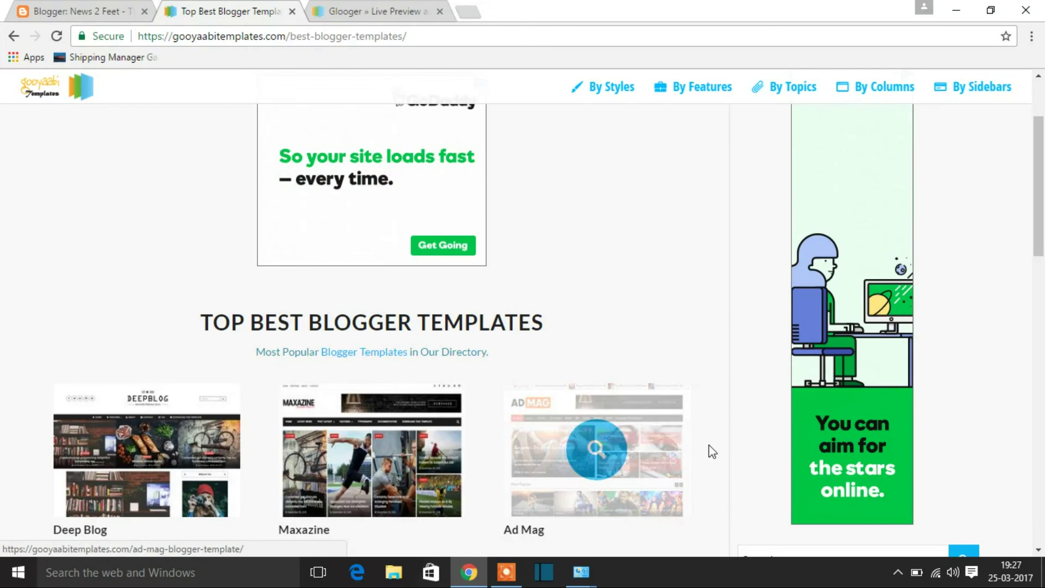
drag(1043, 173, 1038, 308)
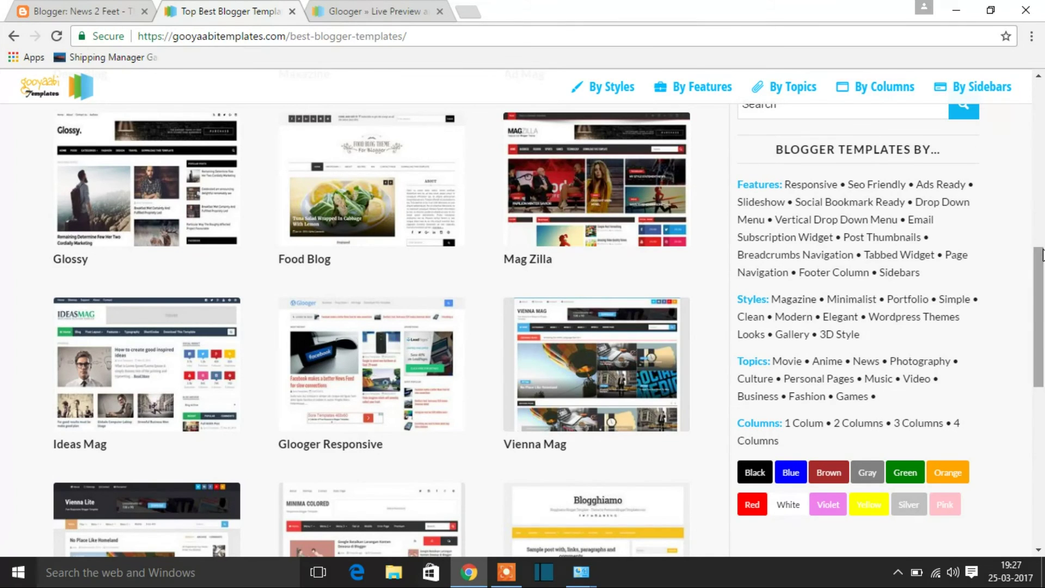
drag(1042, 254, 1042, 93)
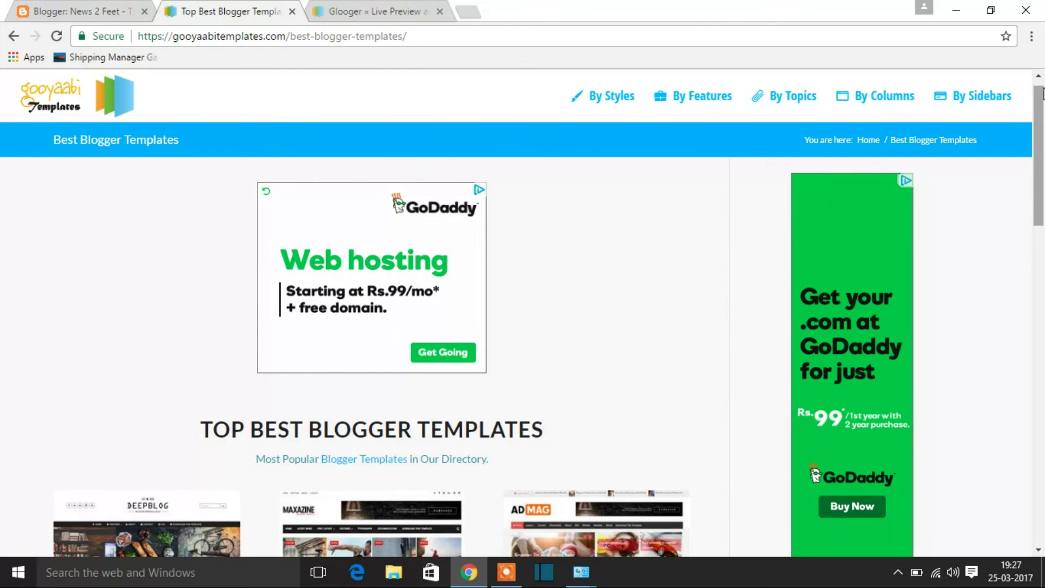
drag(1042, 94, 1040, 86)
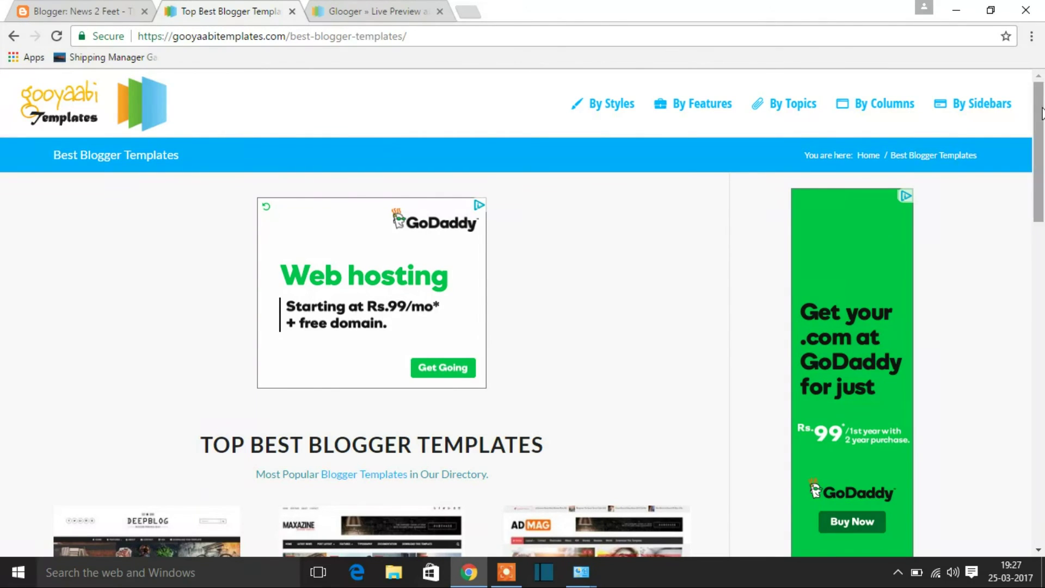
mouse_move(1039, 85)
mouse_down()
mouse_move(1040, 144)
mouse_move(1043, 97)
mouse_up()
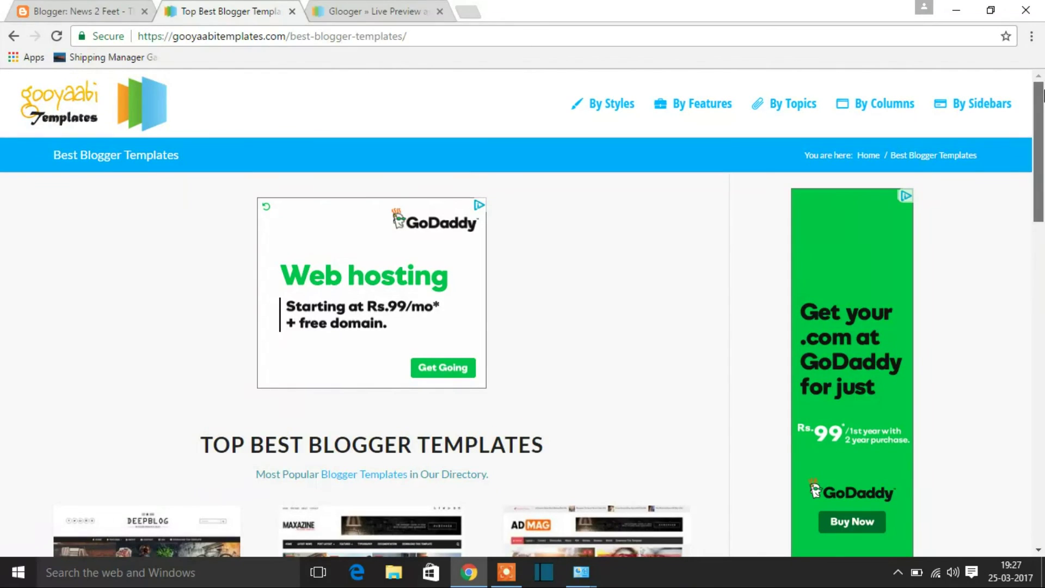